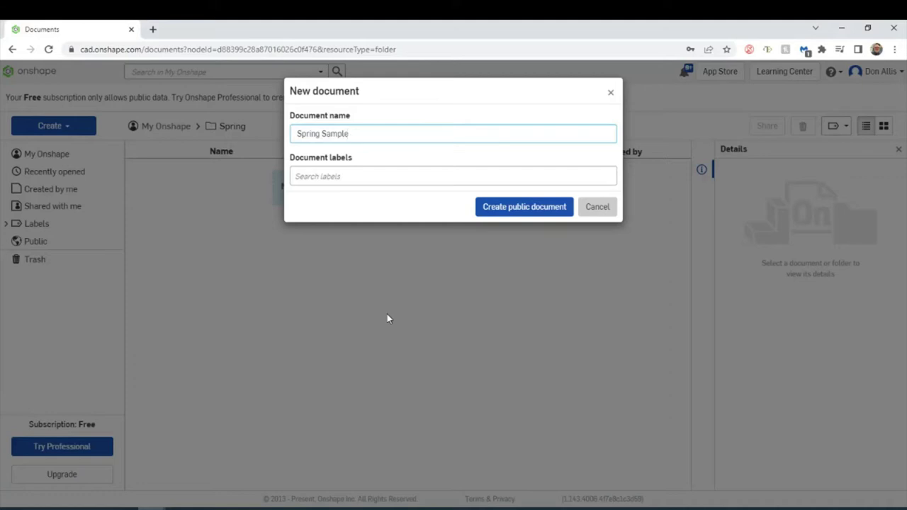
Step: Create the public document "Spring Sample" and start a sketch on the Front plane, viewed from the front
click(545, 209)
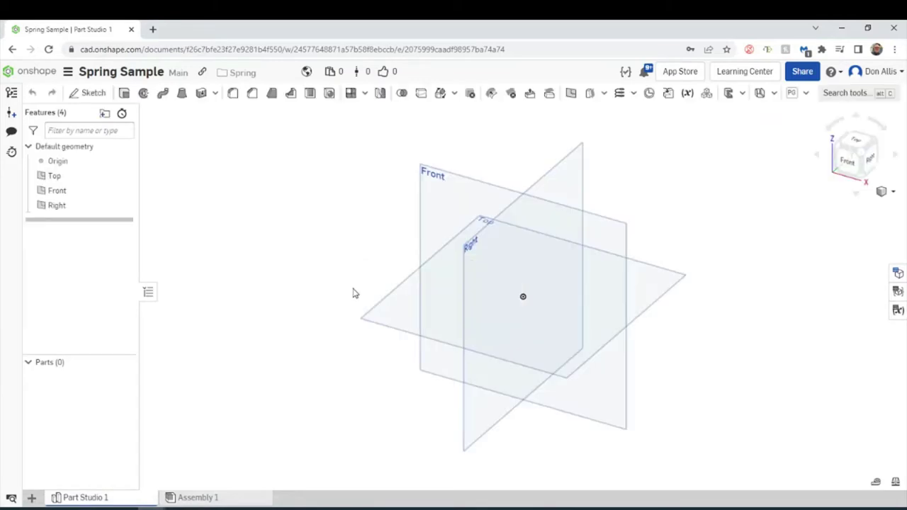
click(88, 93)
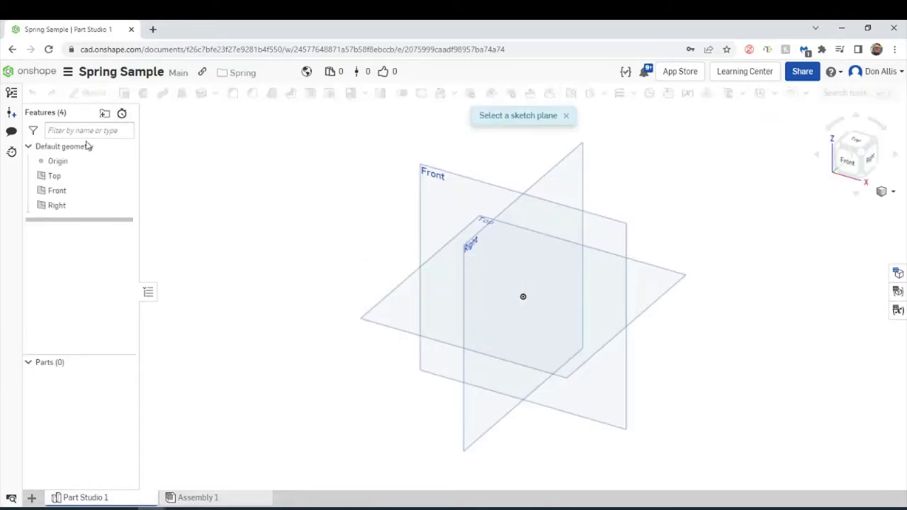
click(71, 191)
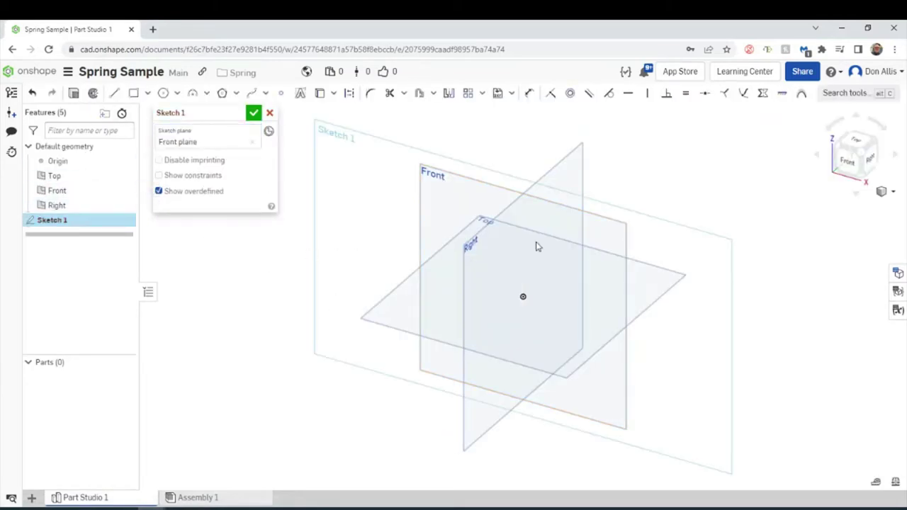
click(848, 161)
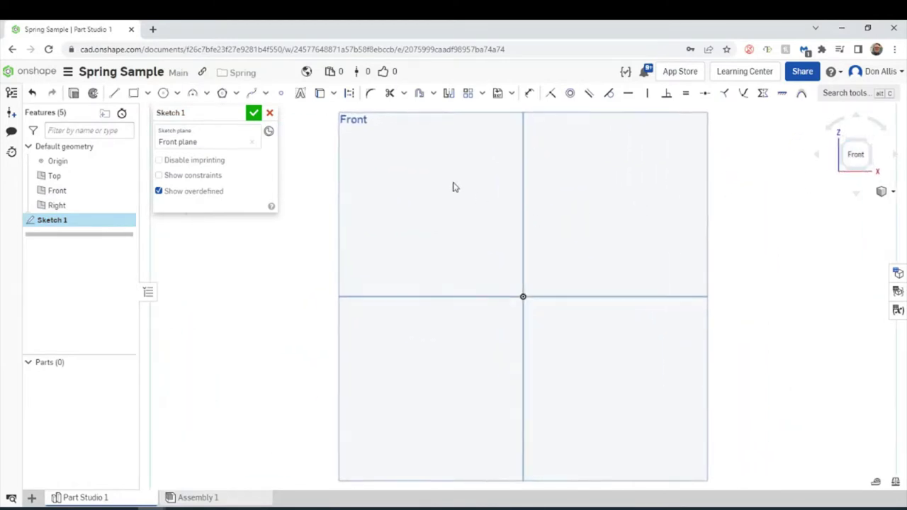
Step: Sketch a construction line about 95 mm long across the origin and make it coincident with the Top plane
click(114, 93)
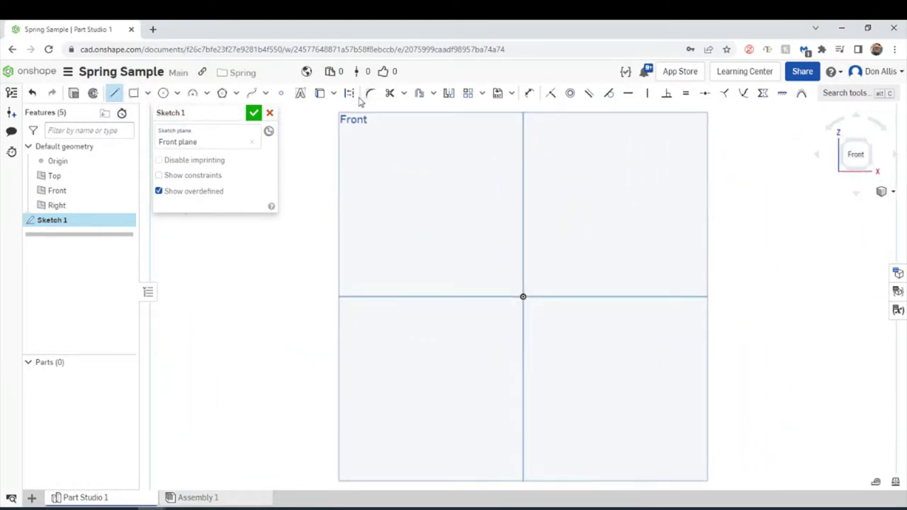
click(349, 93)
click(453, 267)
click(672, 348)
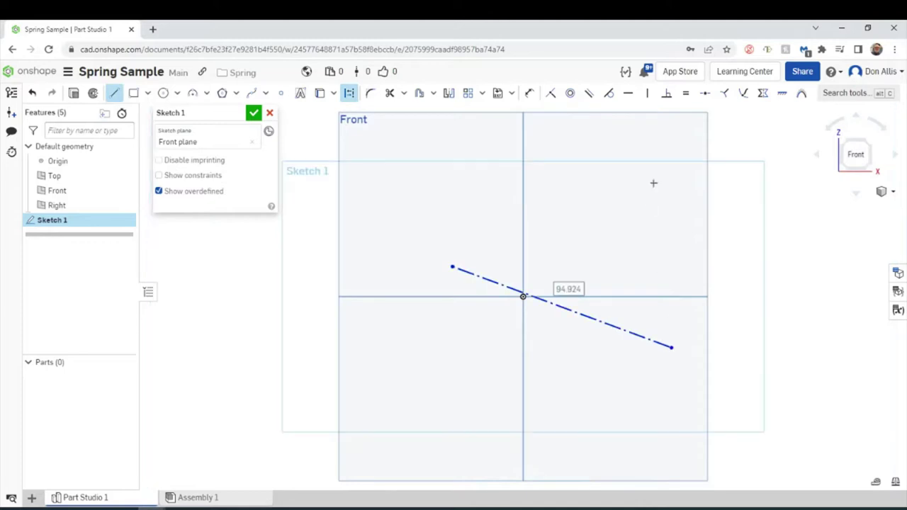
click(556, 94)
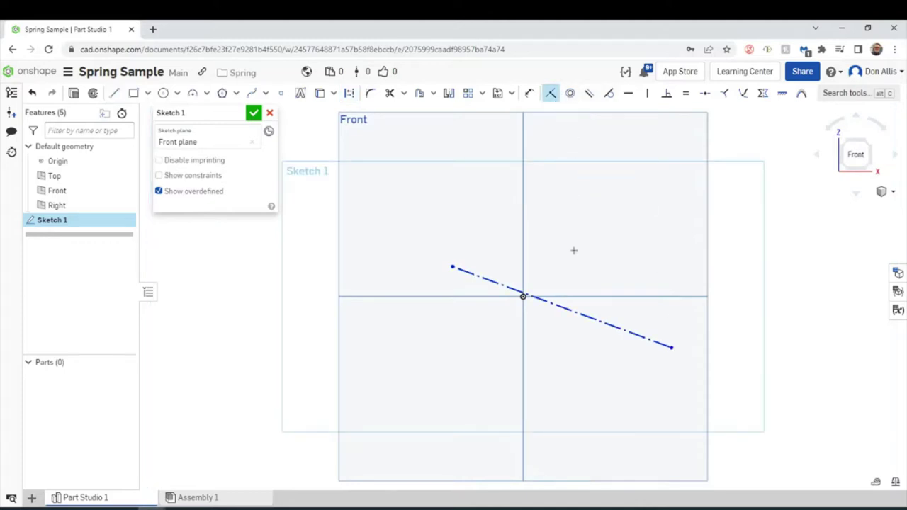
click(571, 310)
click(569, 296)
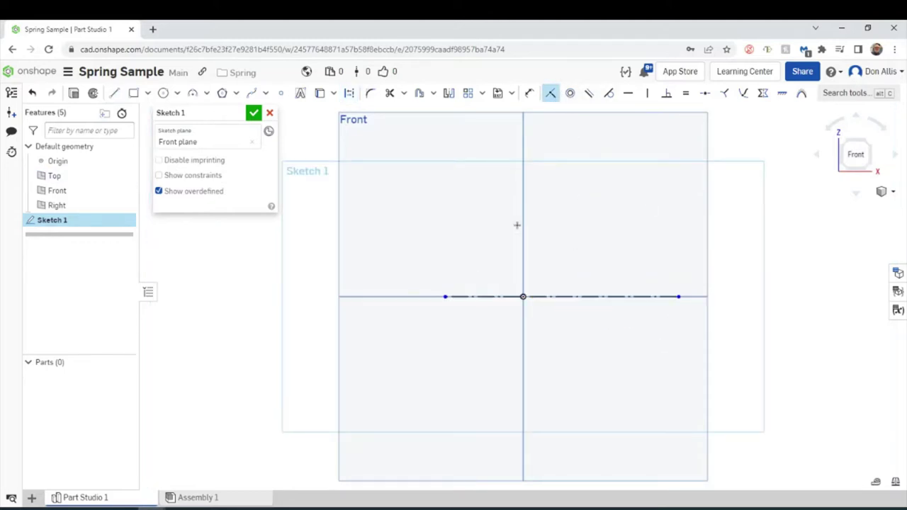
Step: Draw a solid line from about 23 mm directly above the origin, sloping up and away over about 51 mm horizontally
click(114, 93)
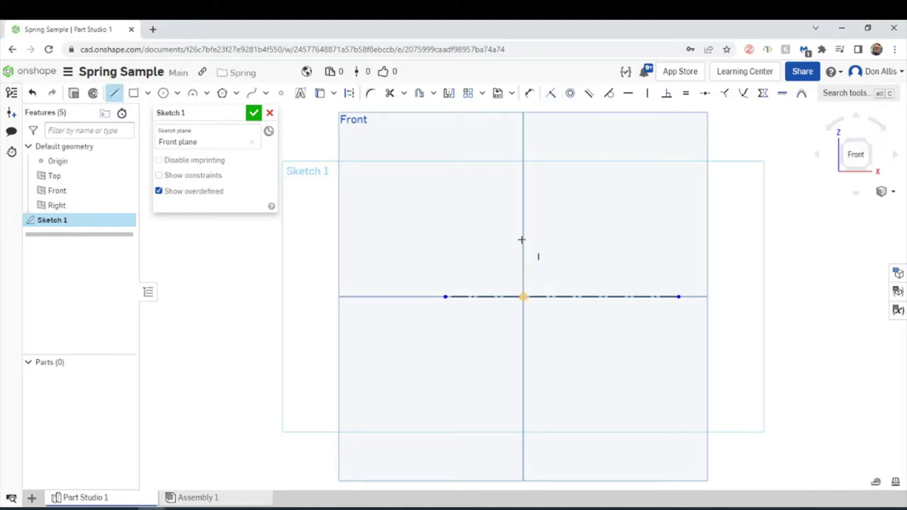
click(522, 239)
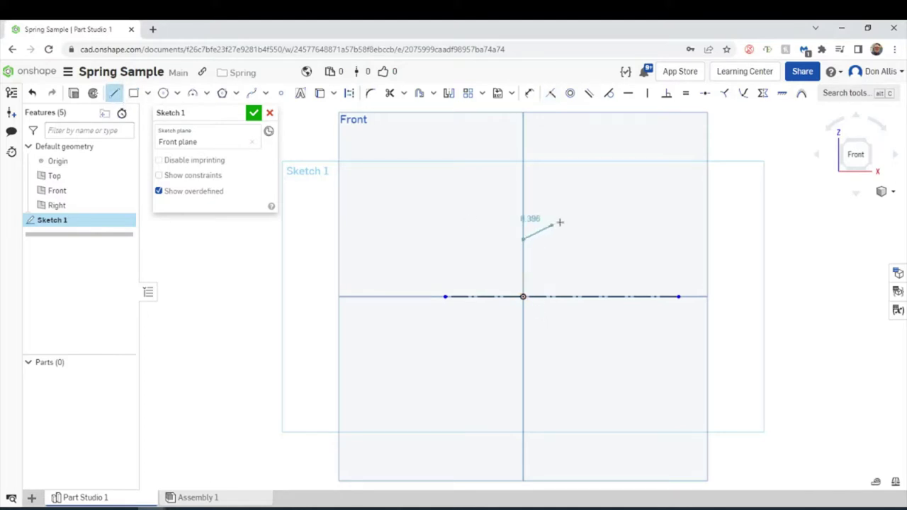
click(648, 194)
Step: Dimension the sloped line's lower endpoint as a diameter about the construction line, using a new length variable #small_end of 30 mm
click(529, 92)
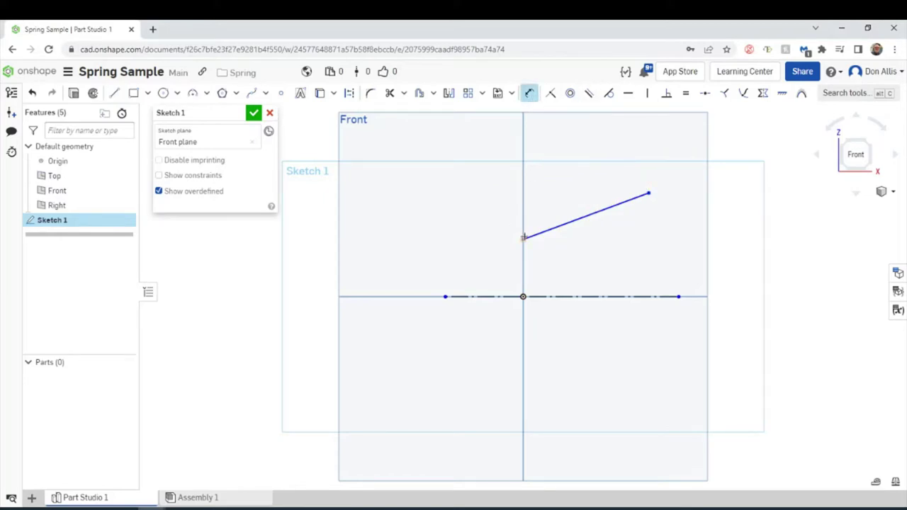
click(506, 297)
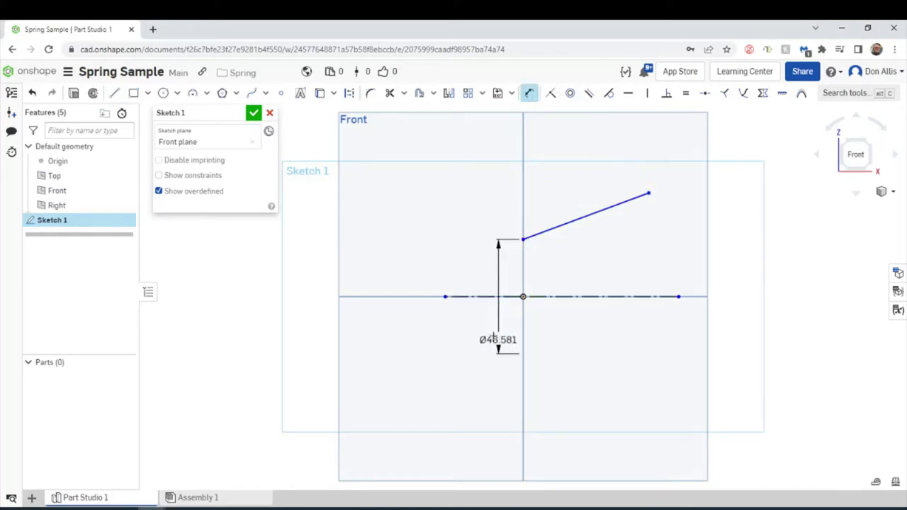
click(493, 337)
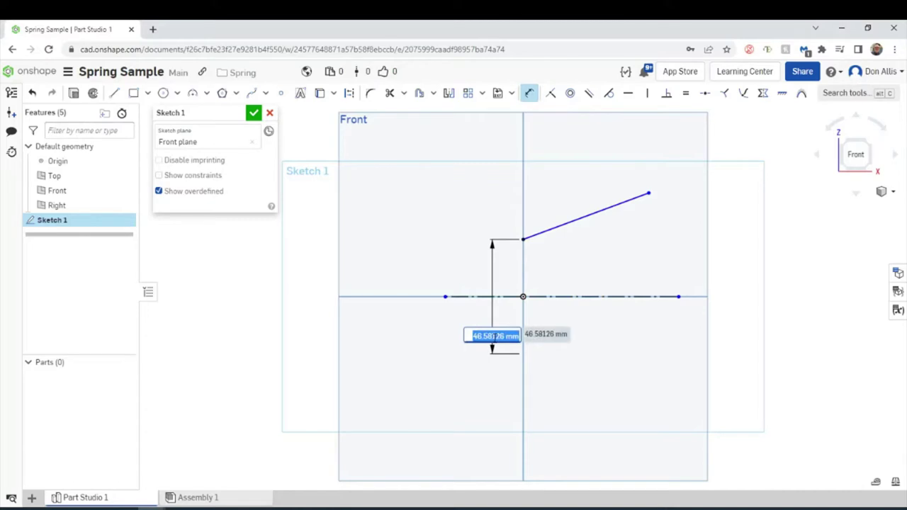
text(#sm)
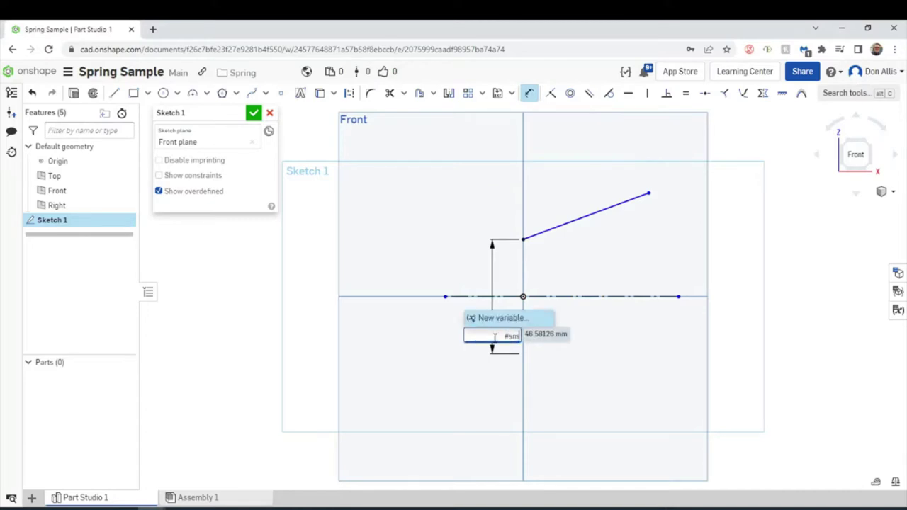
text(all)
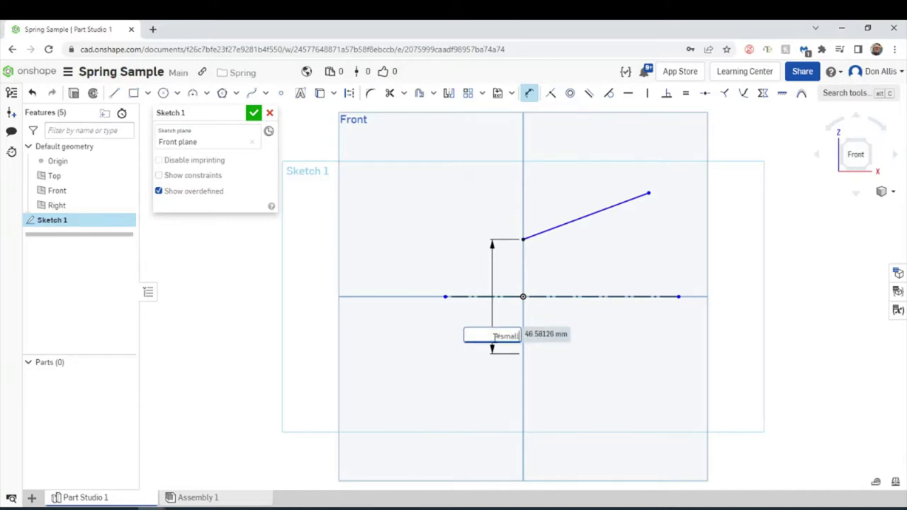
text(_end)
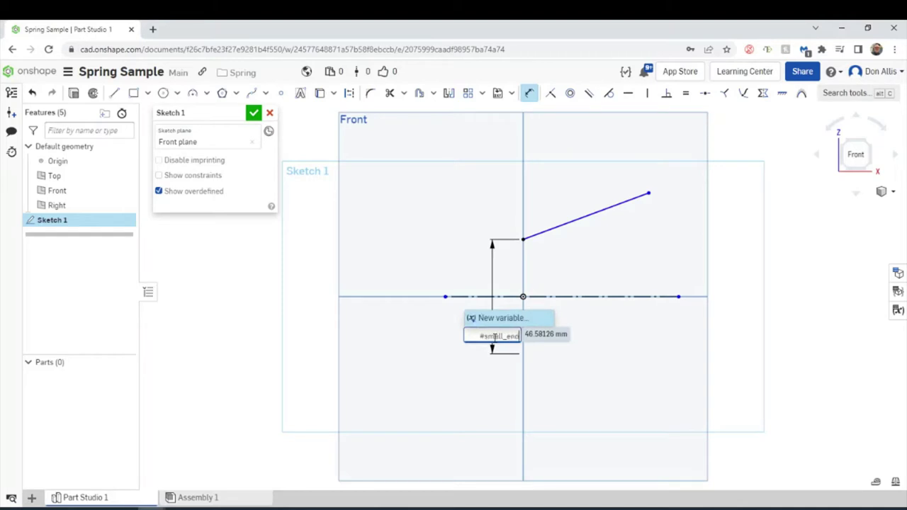
key(Return)
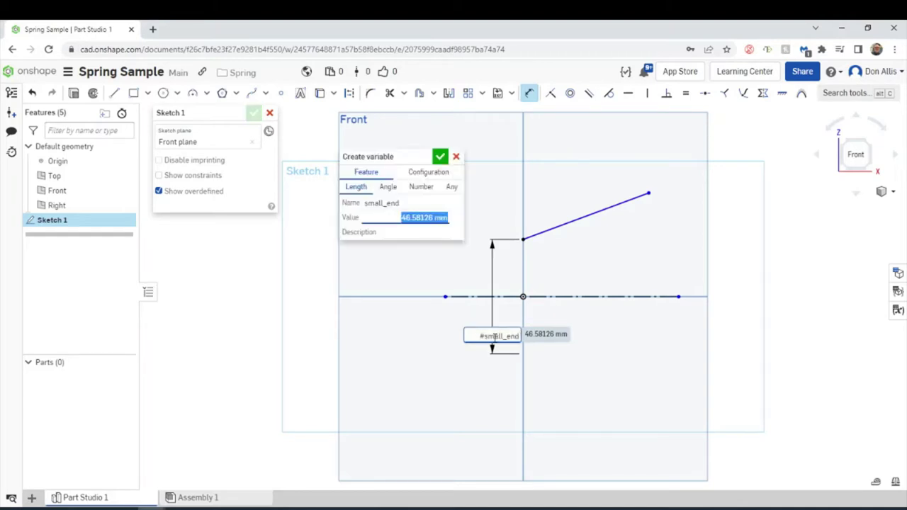
text(30)
key(Return)
key(Return)
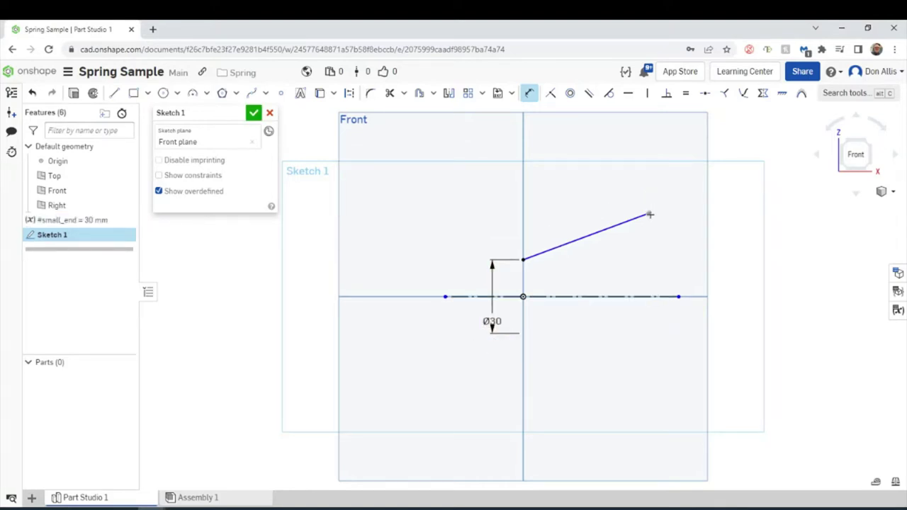
Step: Dimension the sloped line's upper endpoint as a diameter about the construction line, using a new length variable #large_end of 70 mm
click(653, 296)
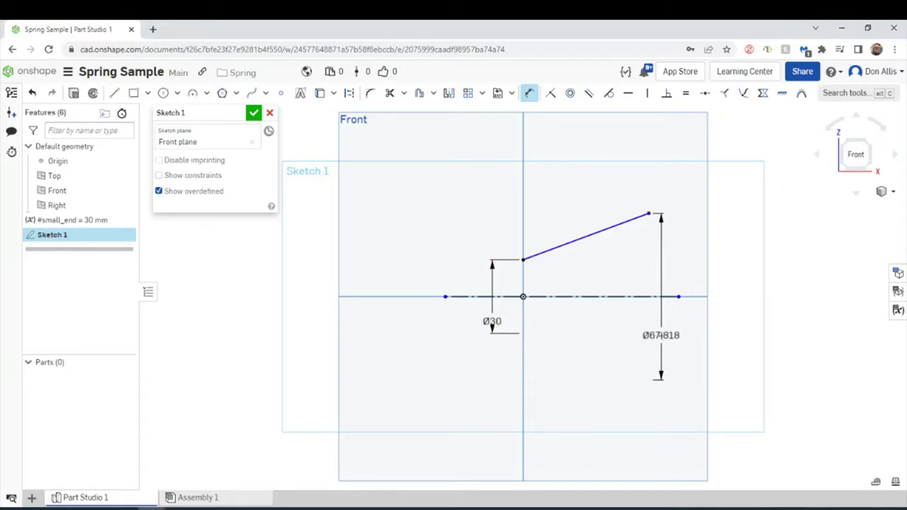
click(661, 337)
text(#)
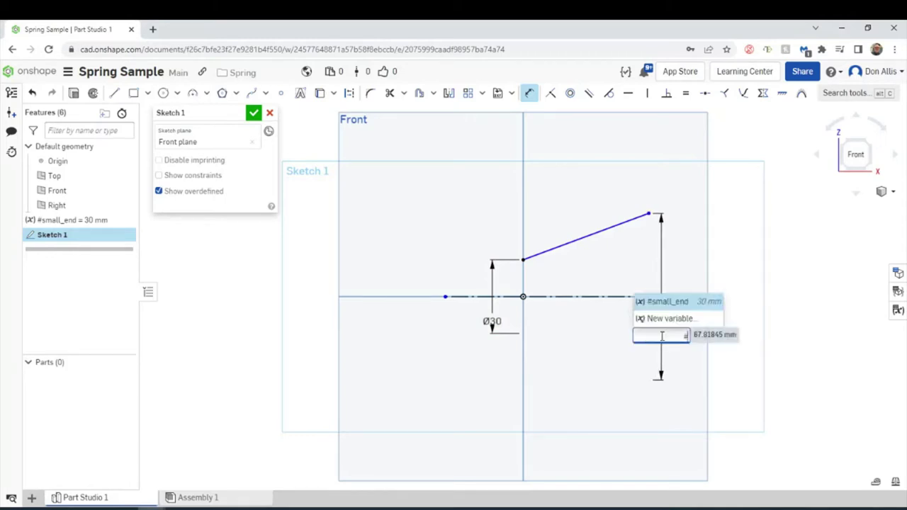
text(lar)
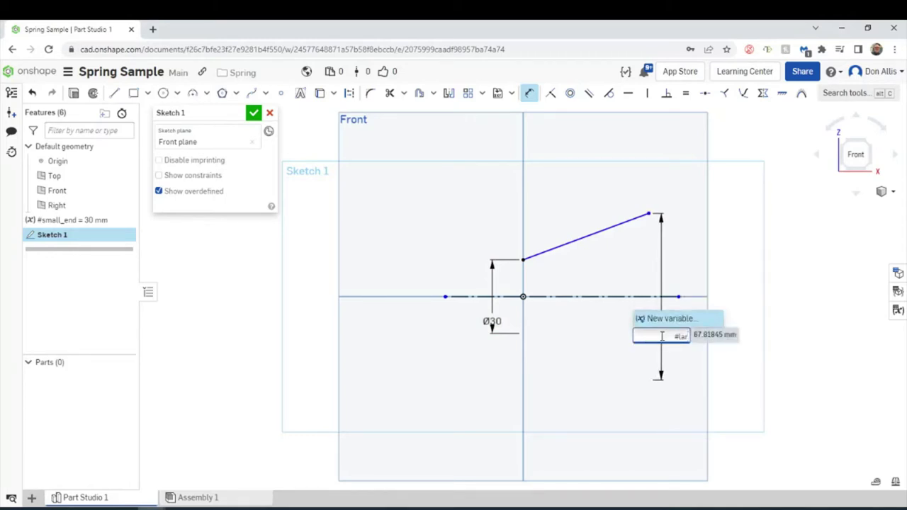
text(ge_end)
key(Return)
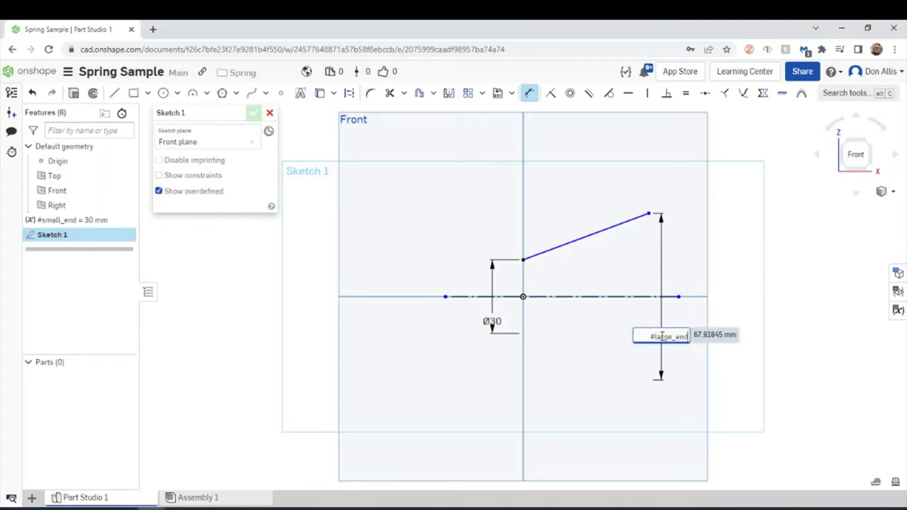
text(7)
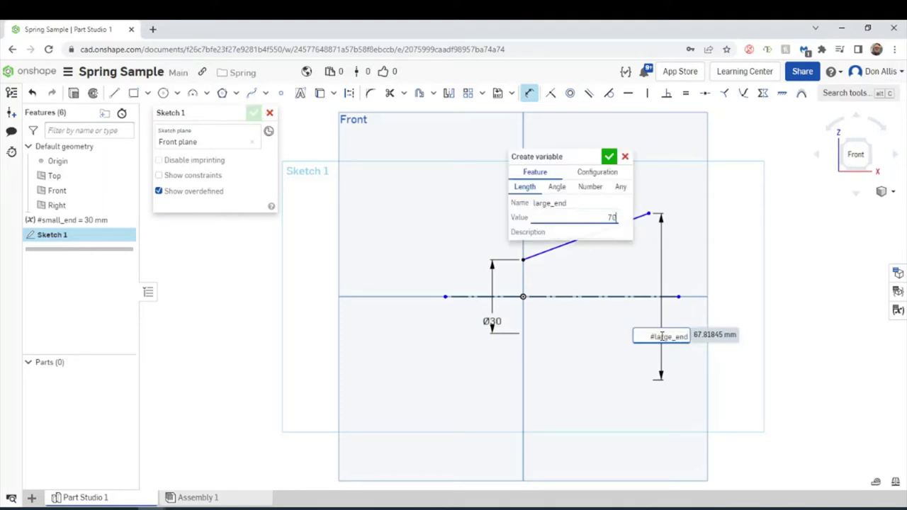
text(0)
key(Return)
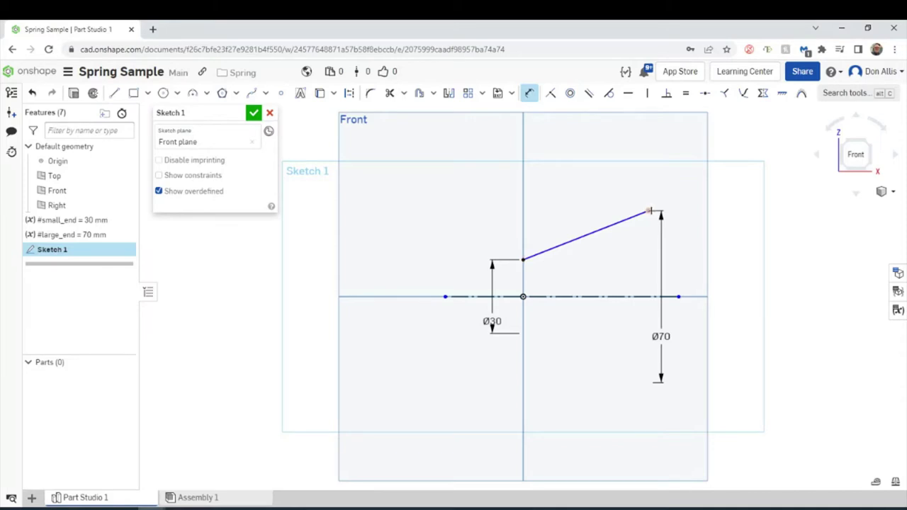
Step: Dimension the sloped line's horizontal extent with a new variable #length, accepting the proposed 51.078 mm, and finish the sketch
click(649, 211)
click(595, 197)
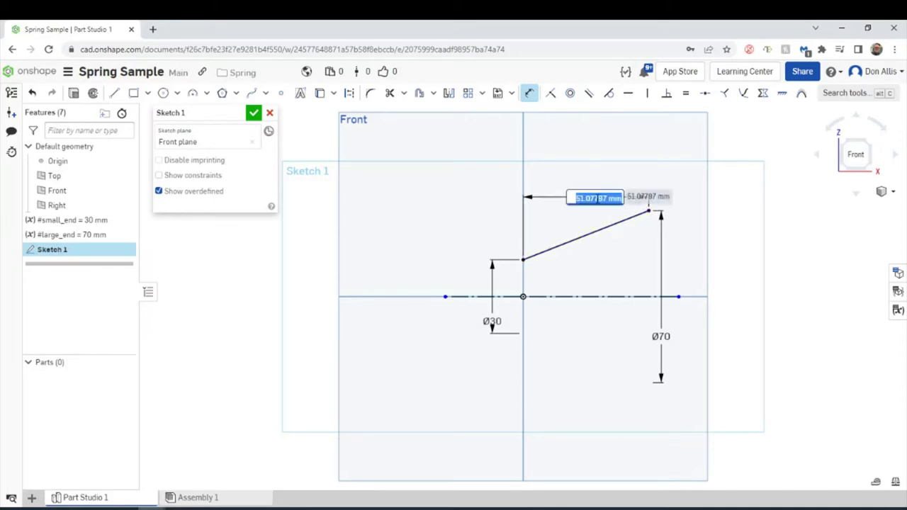
text(#)
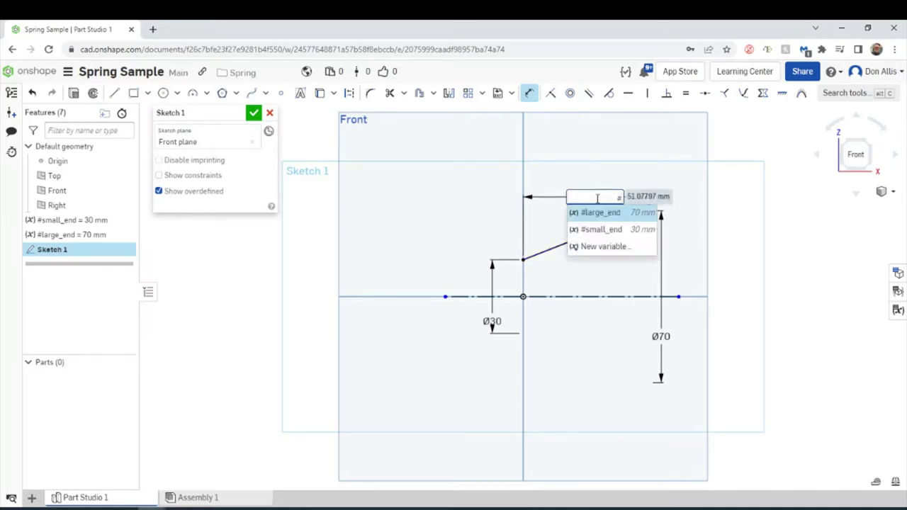
text(la)
text(gth)
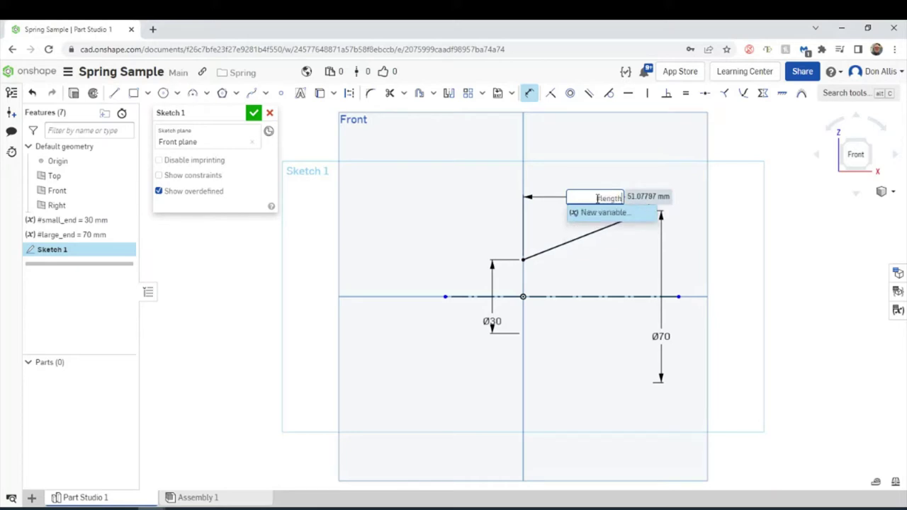
key(Return)
key(Return)
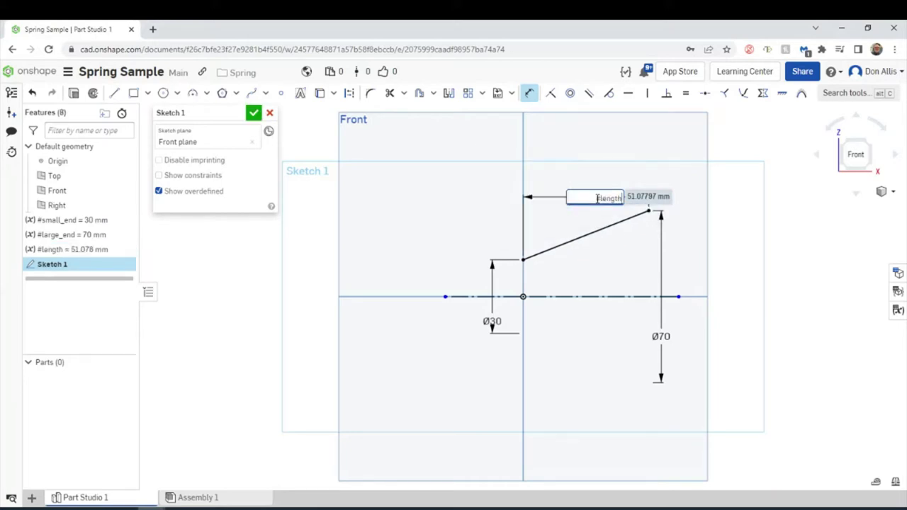
key(Return)
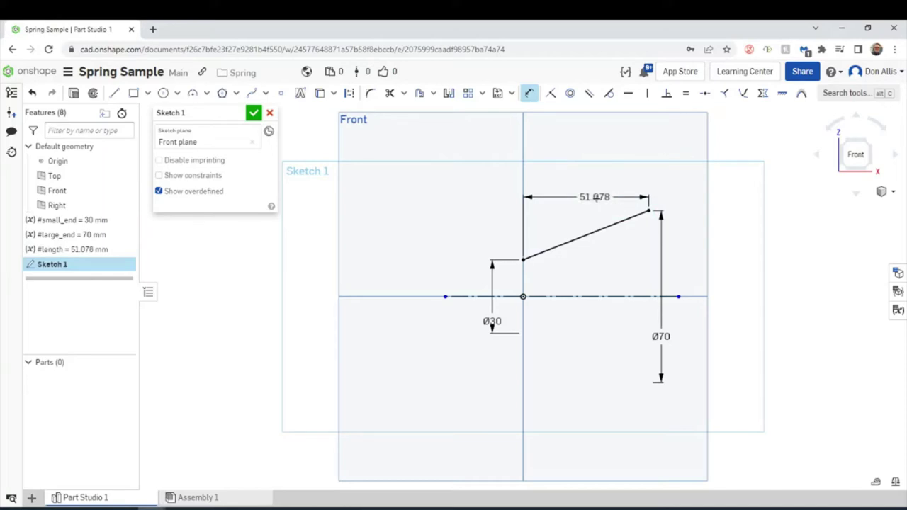
click(254, 112)
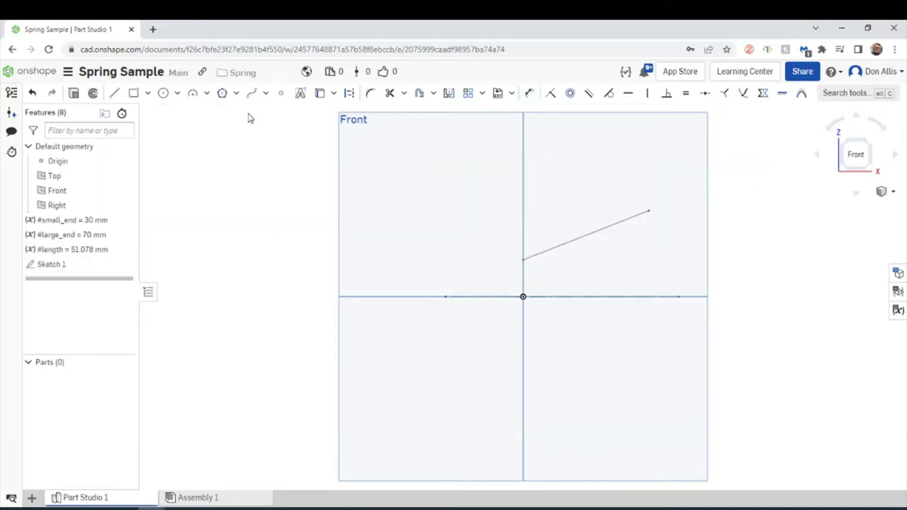
Step: Revolve the sloped line fully around the construction line as a new surface
click(143, 95)
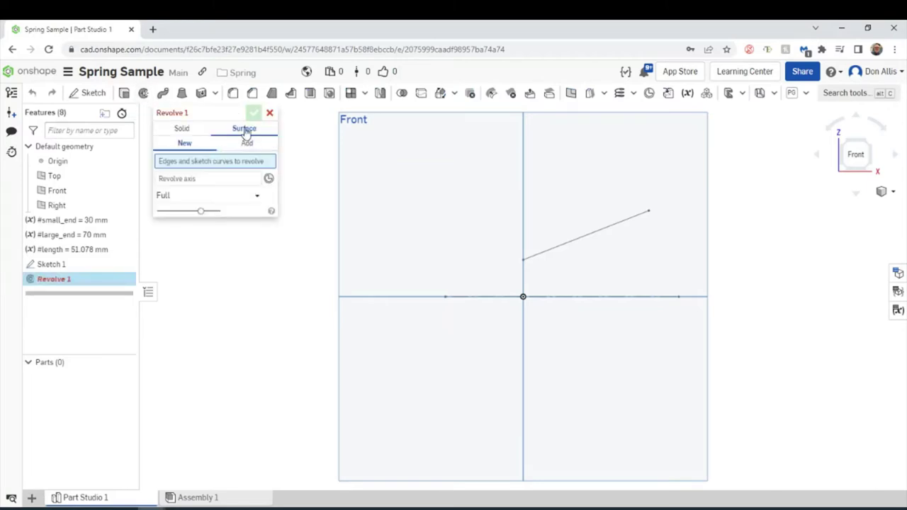
click(567, 250)
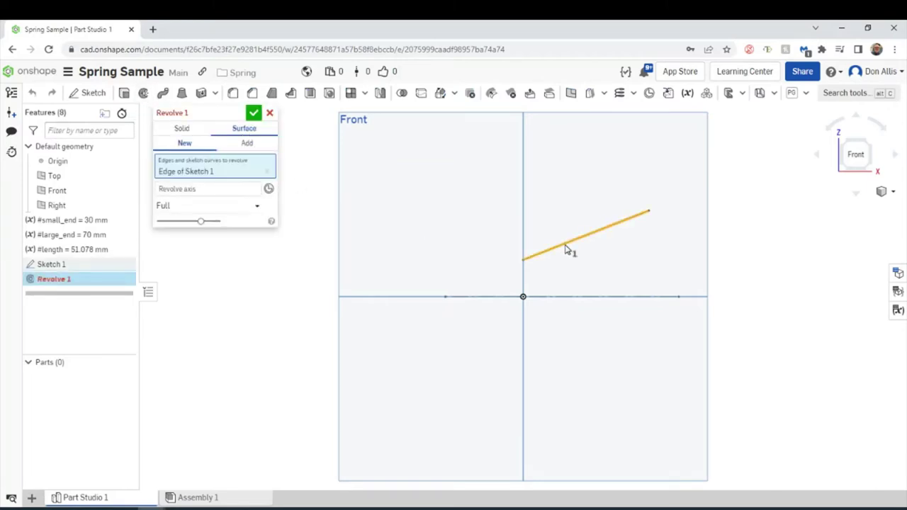
click(234, 191)
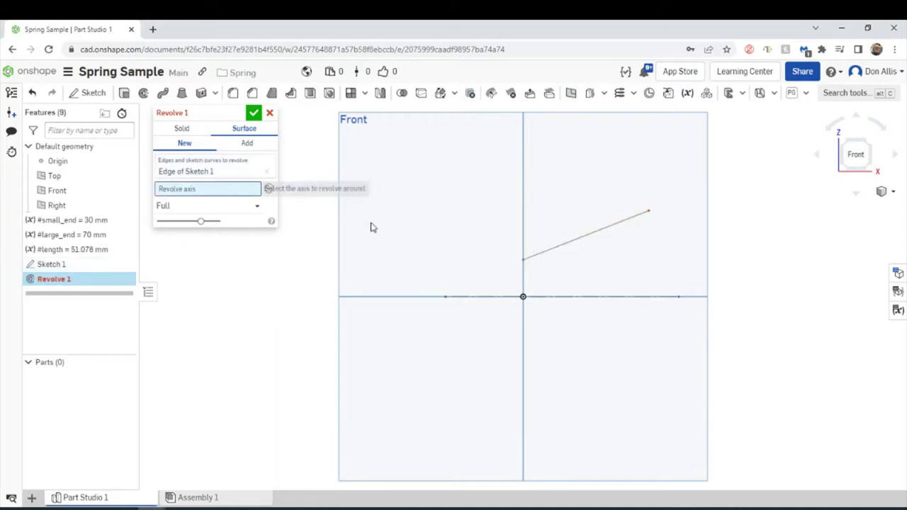
click(504, 296)
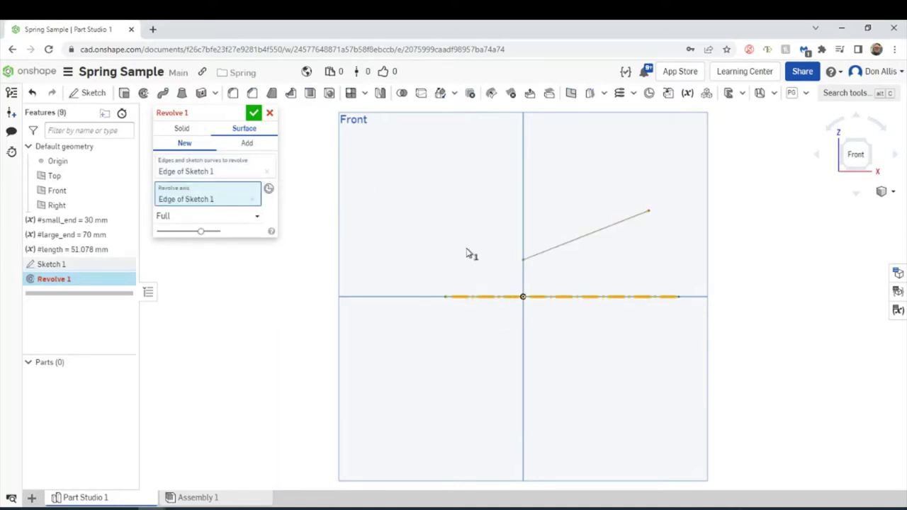
click(254, 113)
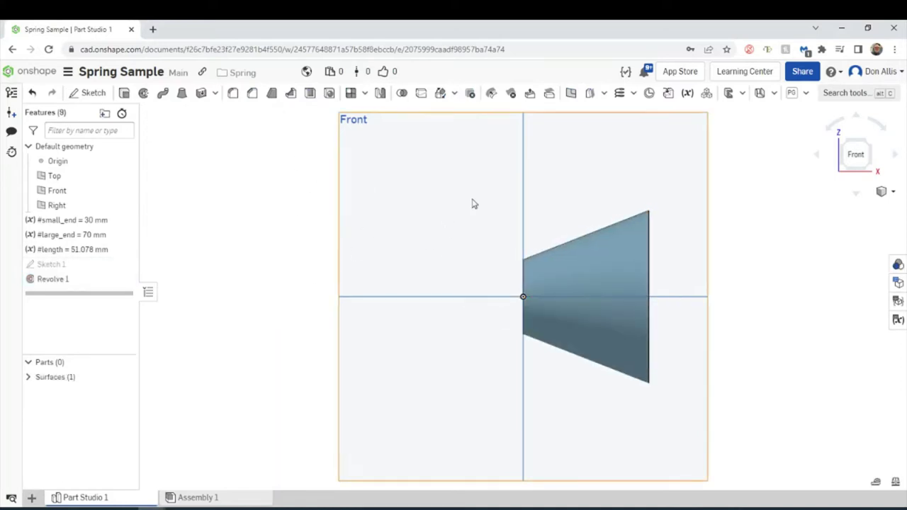
Step: Start a turns-based helix and set its revolutions to a new number variable #revolutions of 6
click(620, 94)
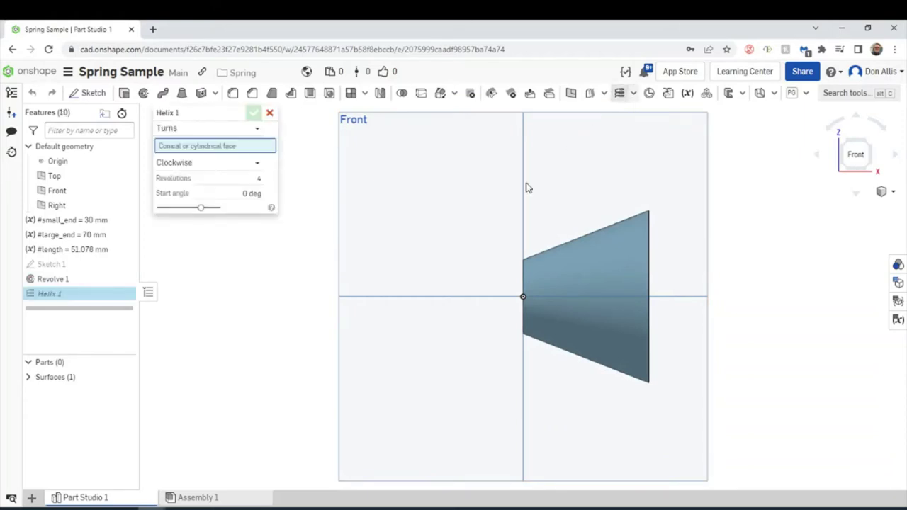
click(234, 178)
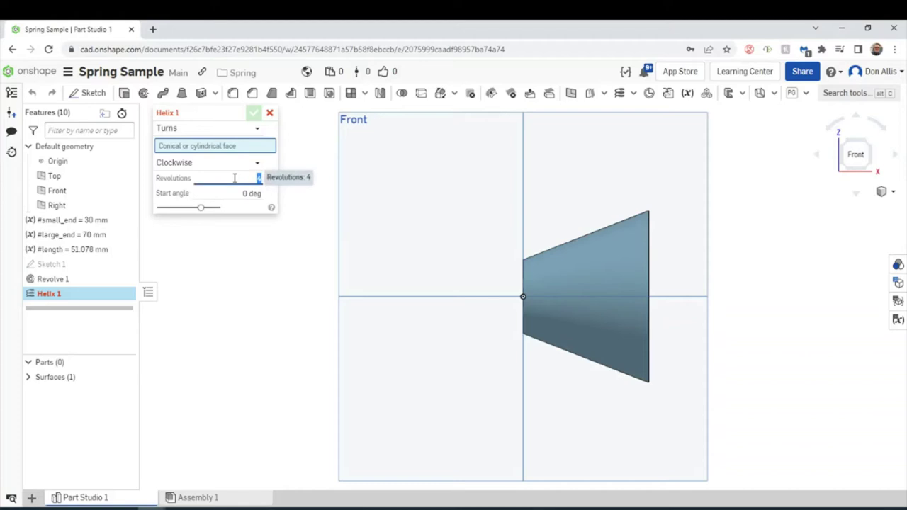
text(#revolutions)
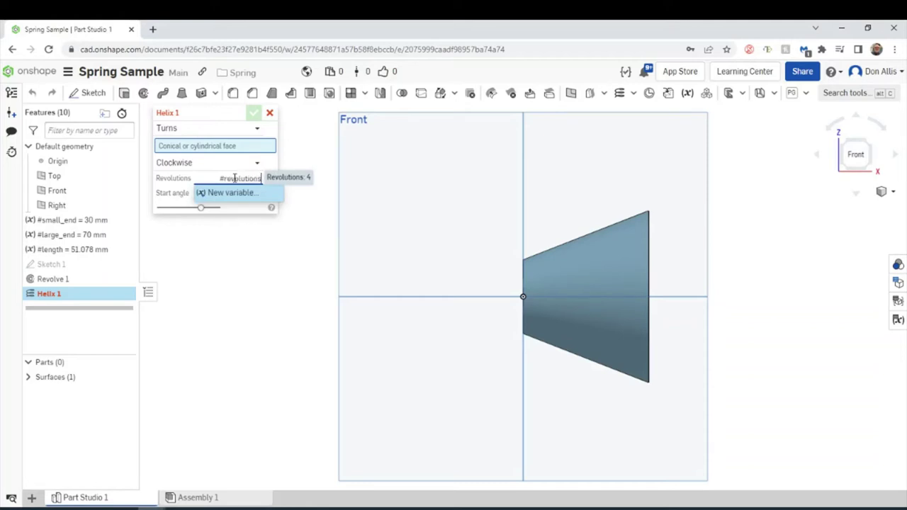
key(Return)
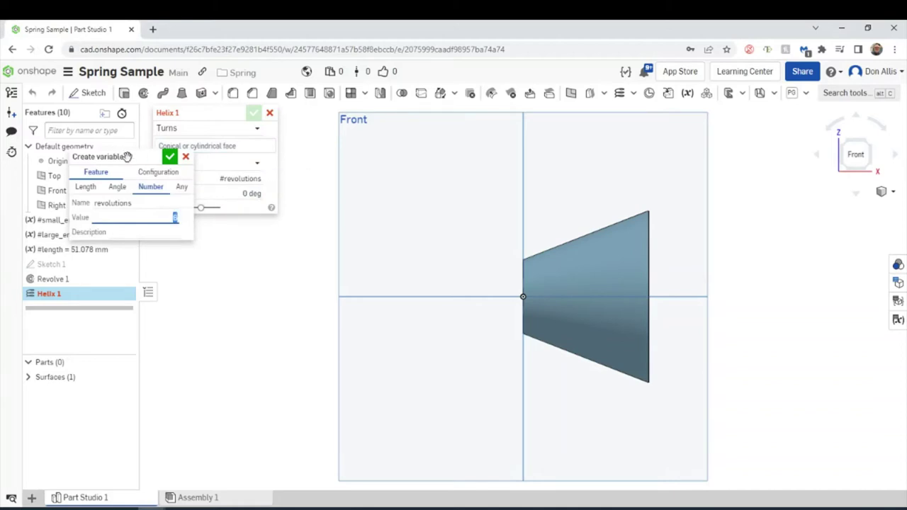
click(171, 157)
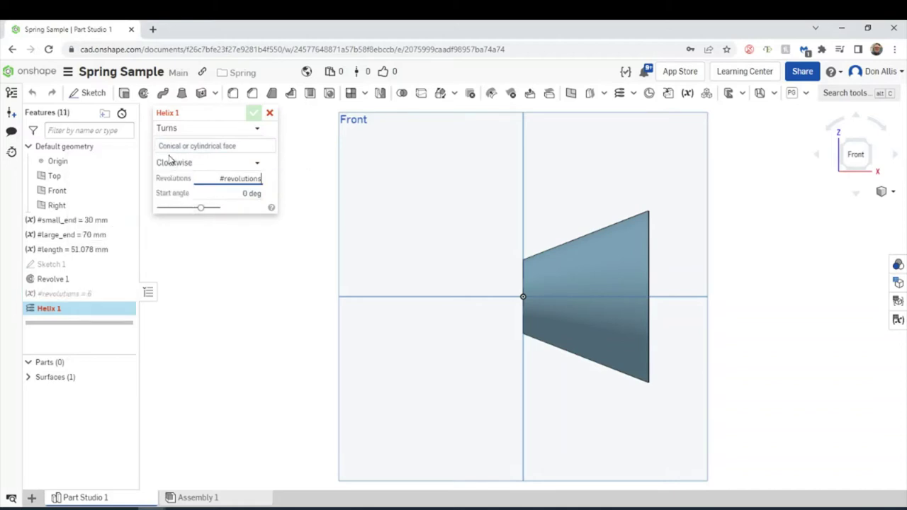
Step: Apply the helix to the revolved conical face and finish the feature
click(220, 146)
click(586, 261)
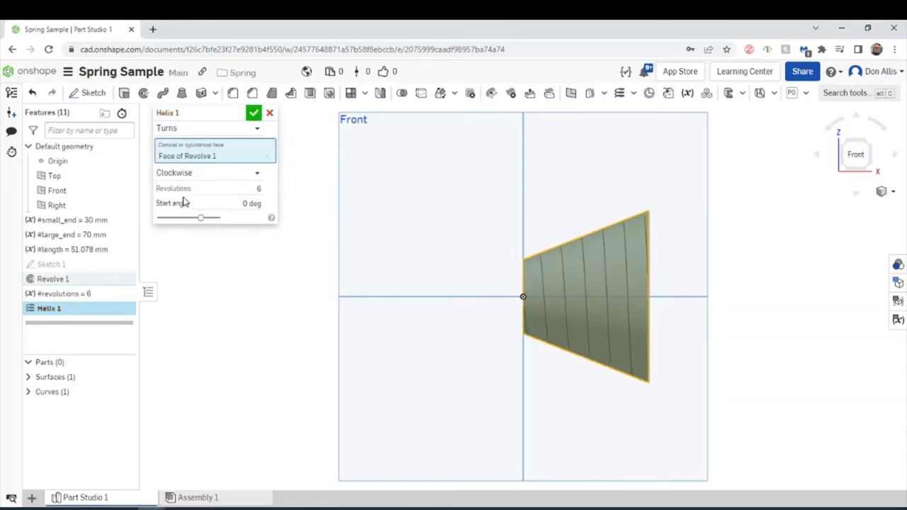
click(254, 114)
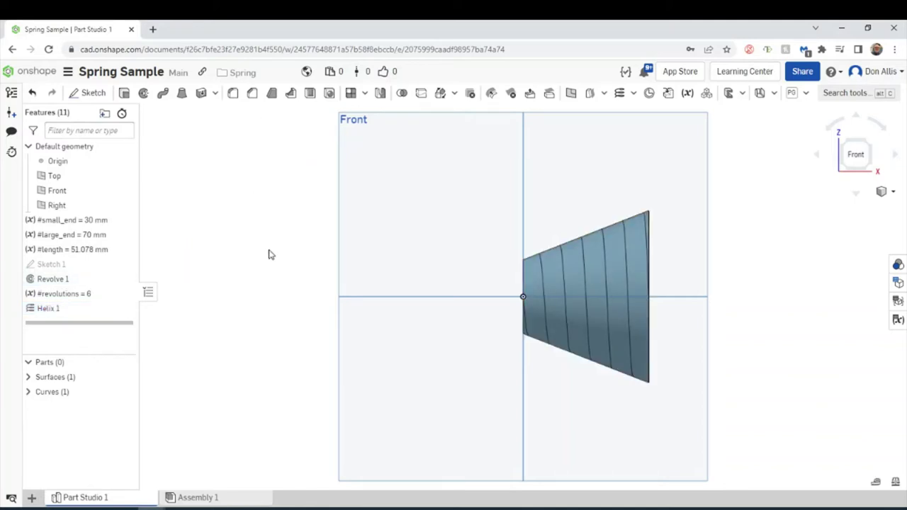
Step: Sketch on the Right plane and project the helix curve onto it as a flat spiral, finishing the sketch
click(88, 93)
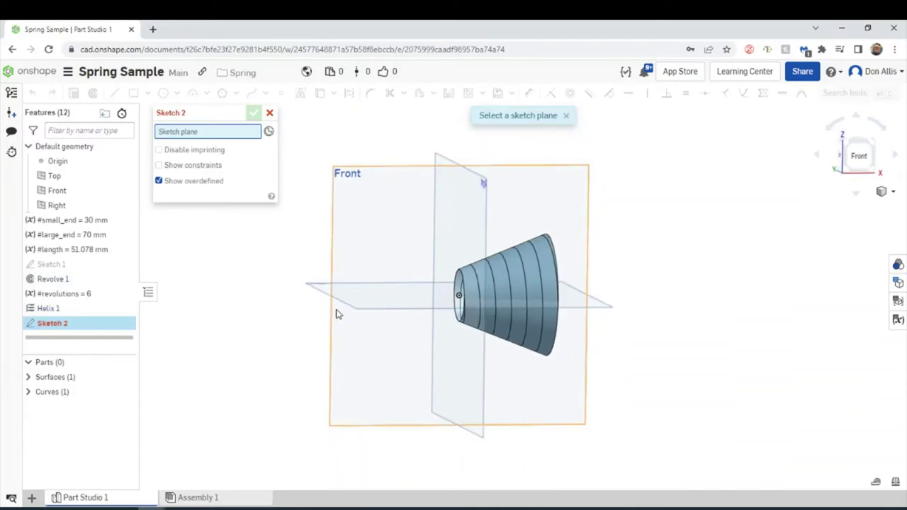
click(484, 188)
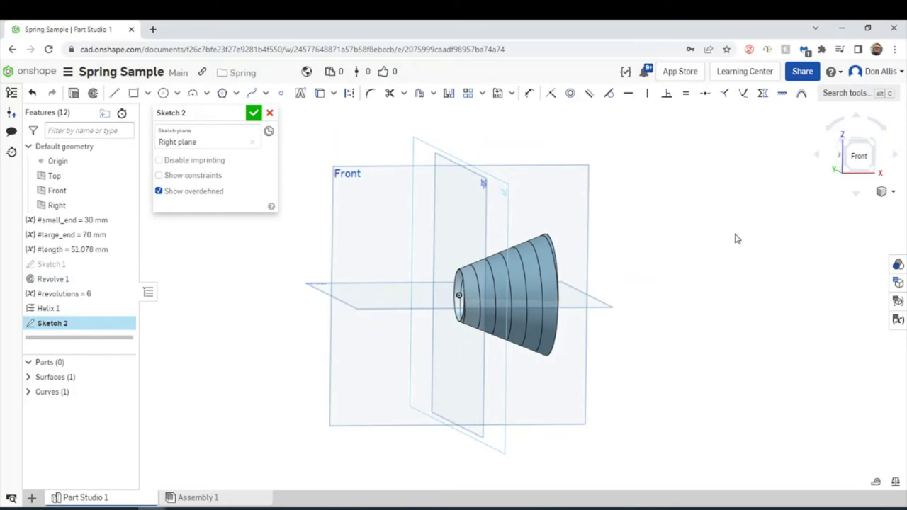
right_drag(735, 237, 787, 234)
click(849, 157)
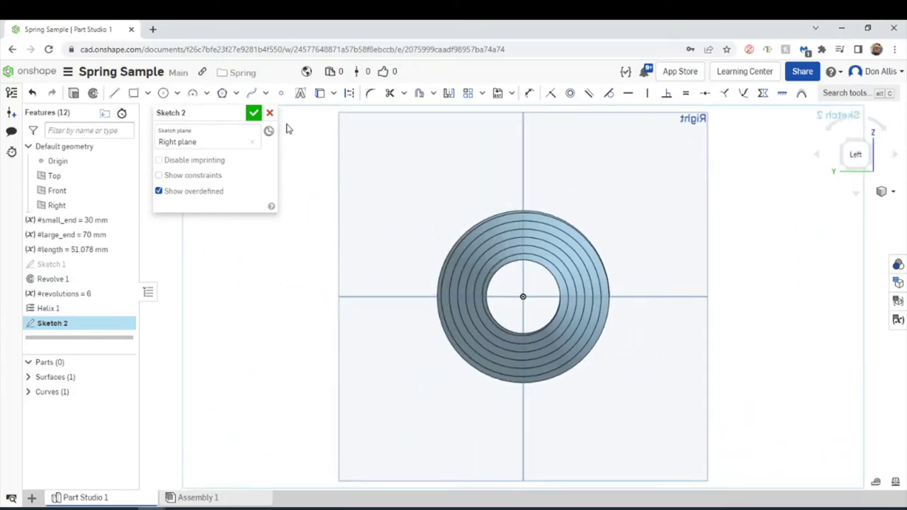
click(320, 93)
click(494, 241)
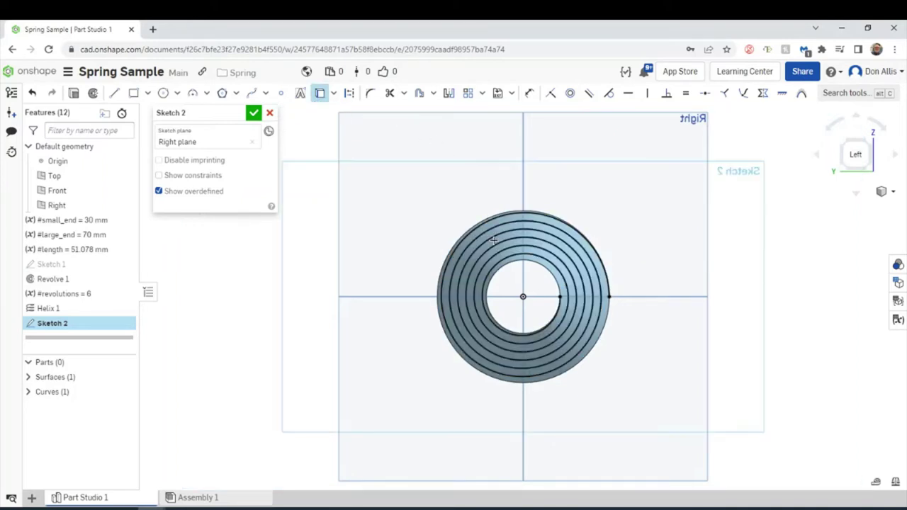
click(253, 113)
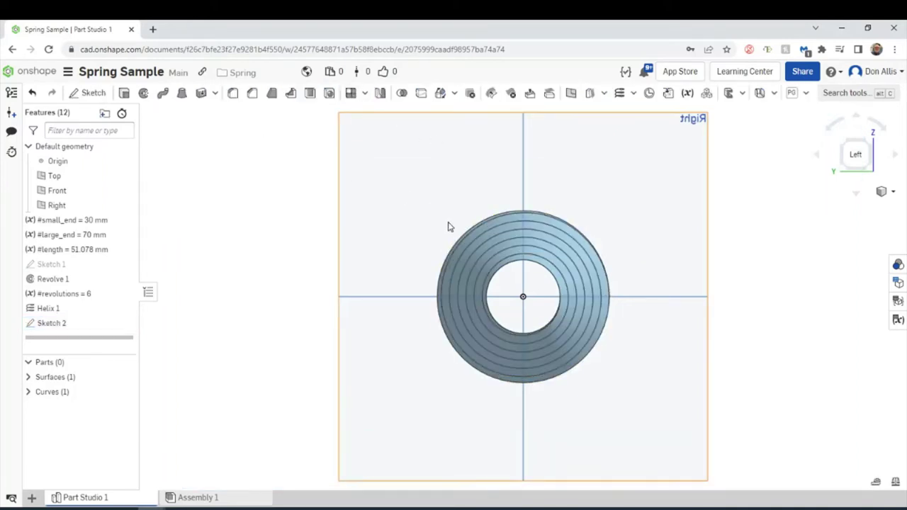
Step: Hide all surfaces and curves, leaving only the projected spiral sketch in view
right_drag(449, 226, 409, 229)
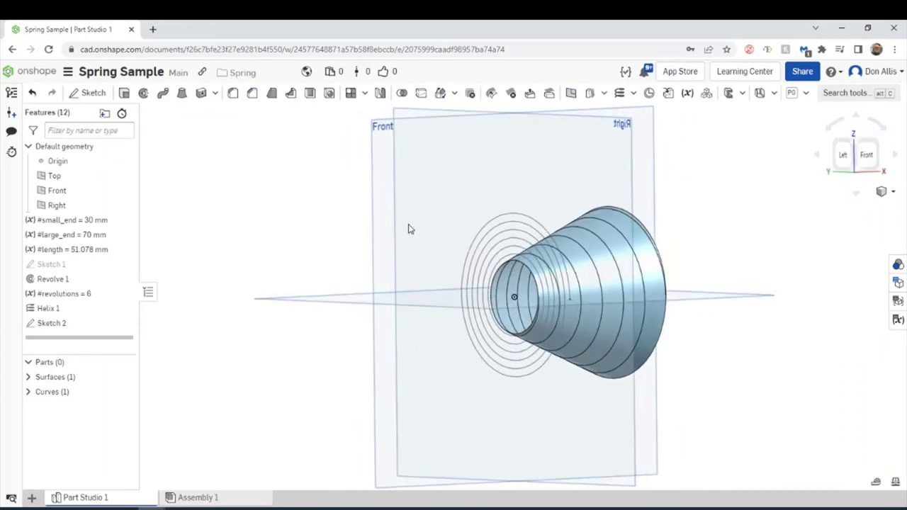
click(125, 379)
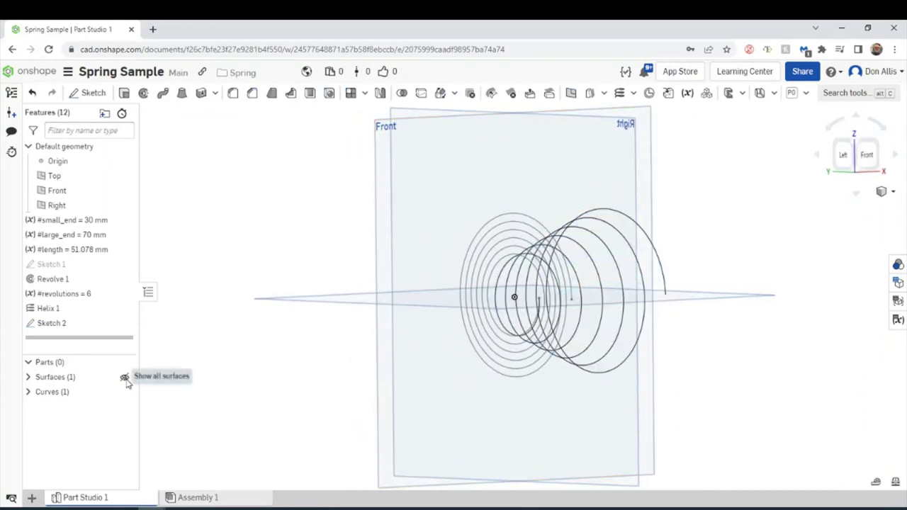
click(125, 394)
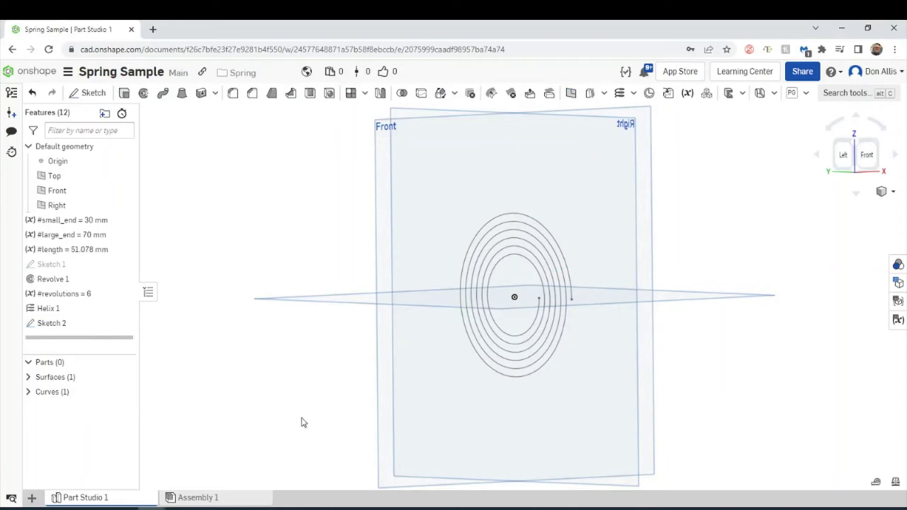
Step: Start a new sketch on the Top plane, viewed from below at the spiral's outer end
right_drag(302, 421, 371, 446)
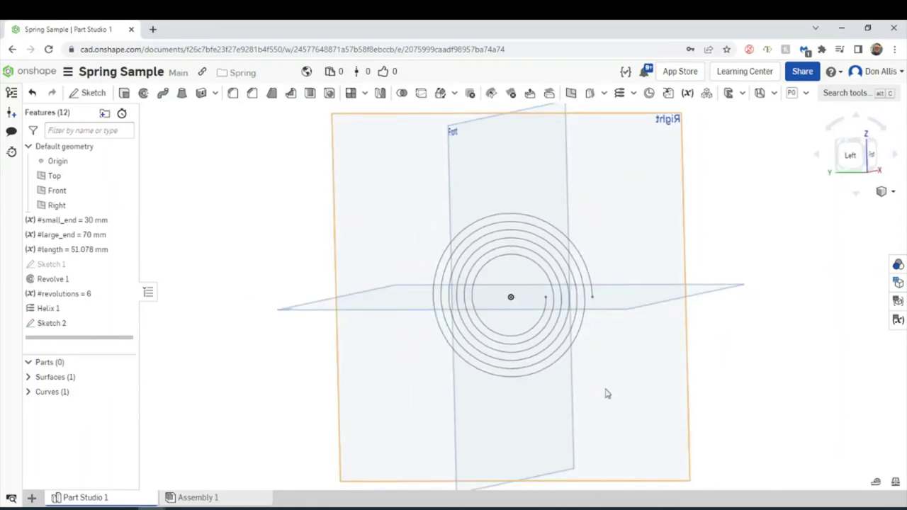
click(853, 161)
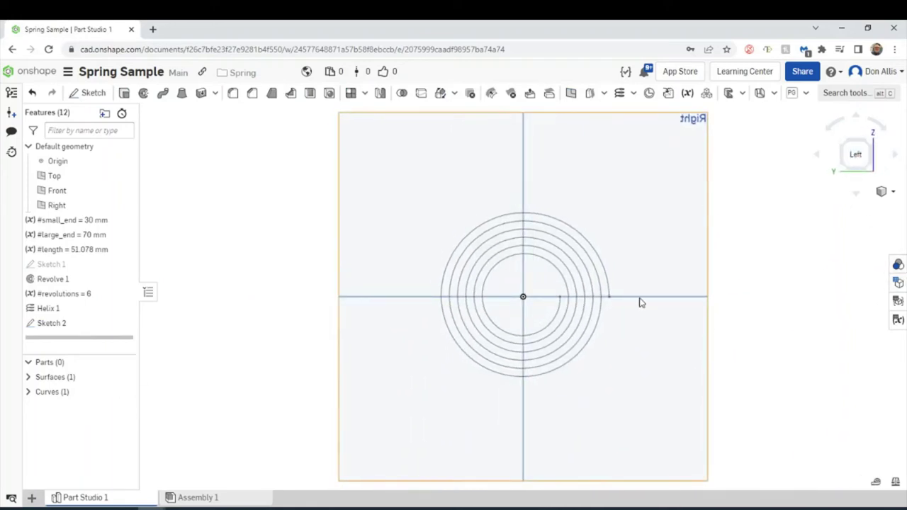
scroll(630, 298, up, 4)
scroll(631, 299, down, 3)
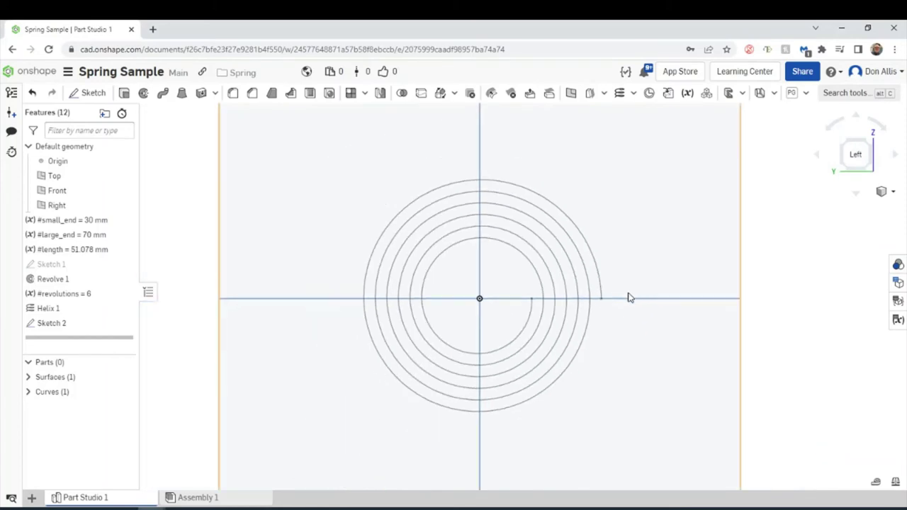
scroll(630, 297, down, 2)
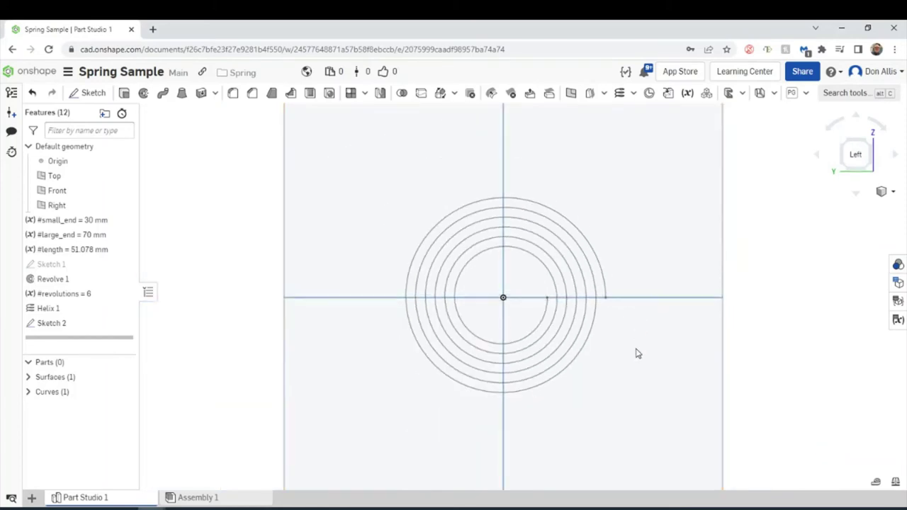
right_drag(636, 353, 626, 343)
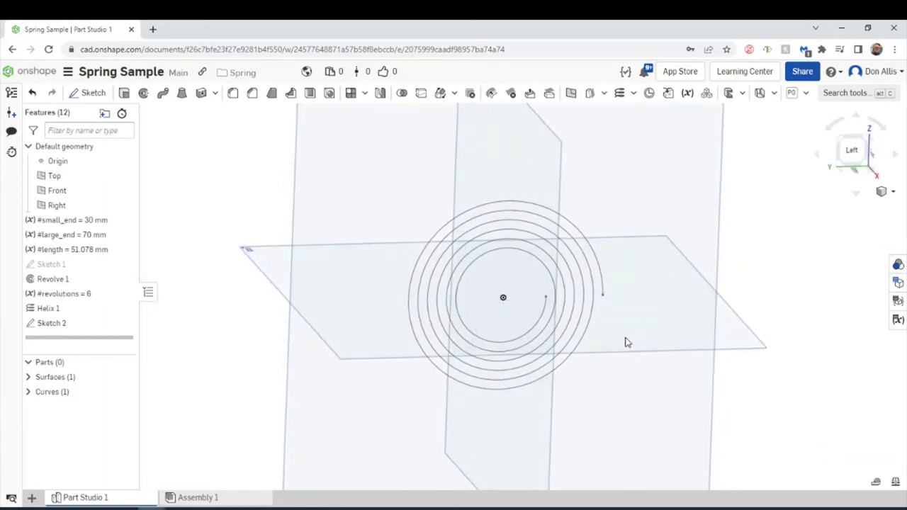
click(91, 94)
click(251, 254)
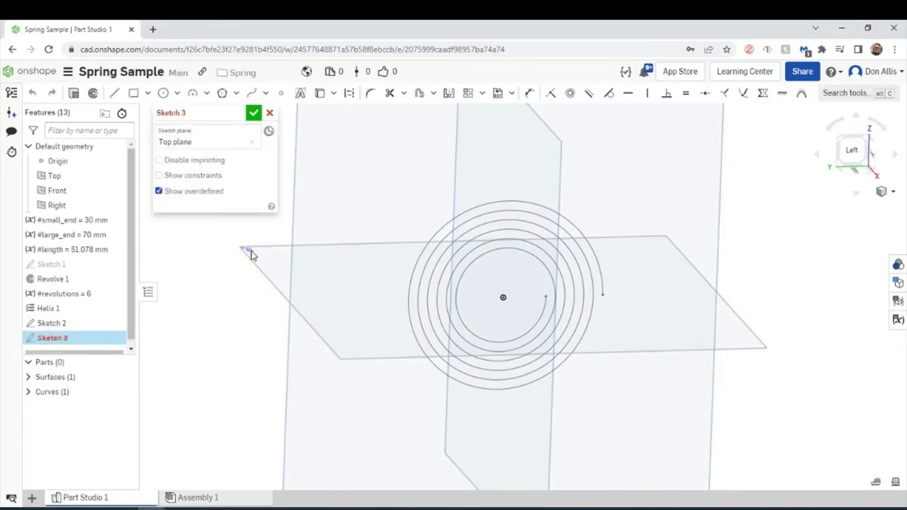
right_drag(484, 279, 586, 248)
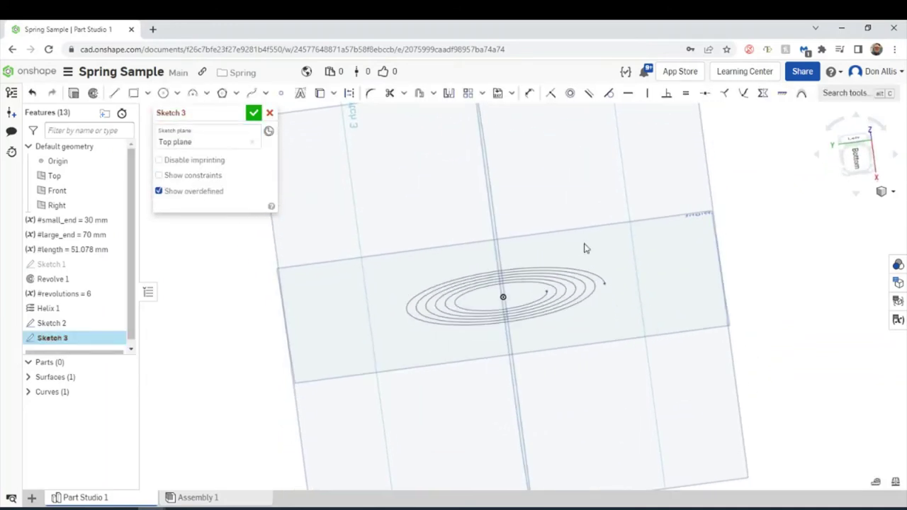
click(863, 167)
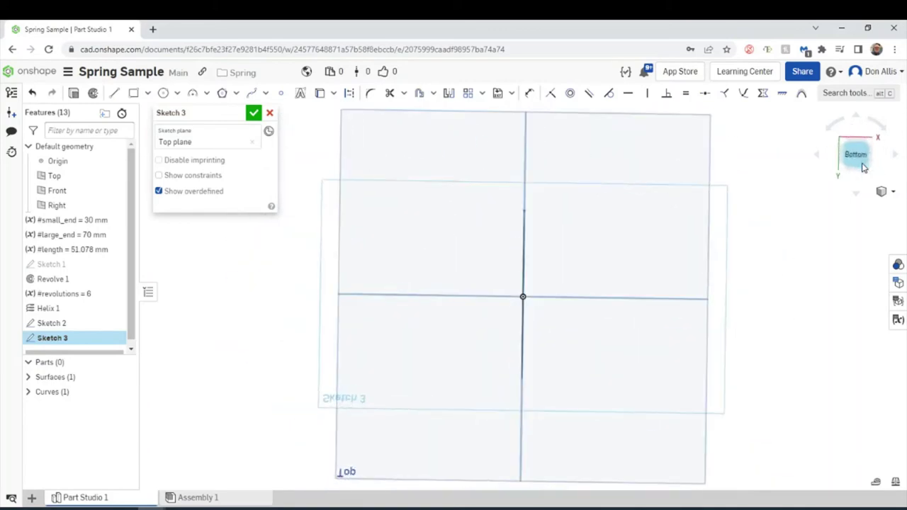
scroll(533, 205, up, 5)
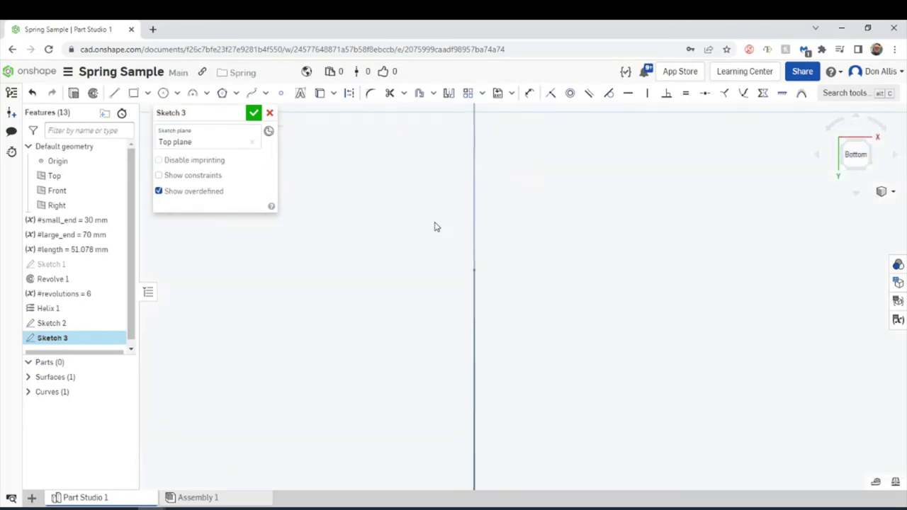
Step: Draw a center point rectangle 3 mm wide and 2 mm high on the spiral's outer endpoint and finish the sketch
click(147, 95)
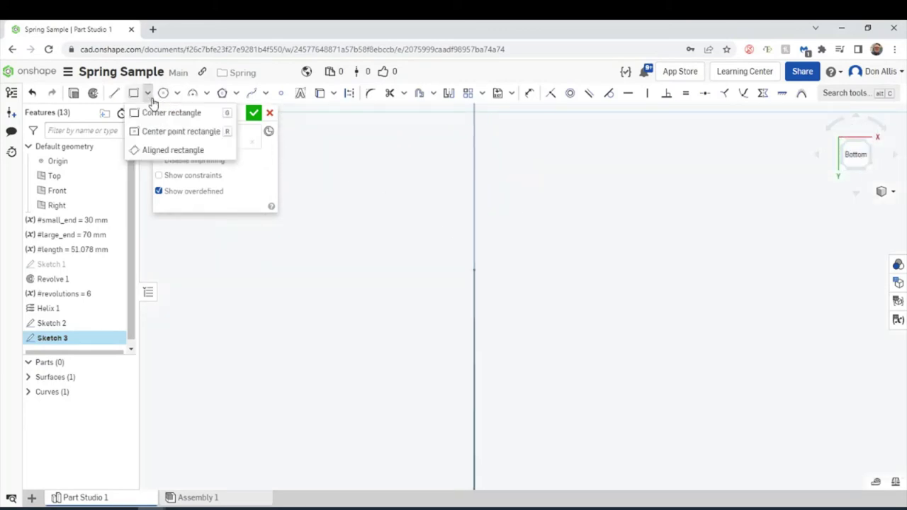
click(160, 131)
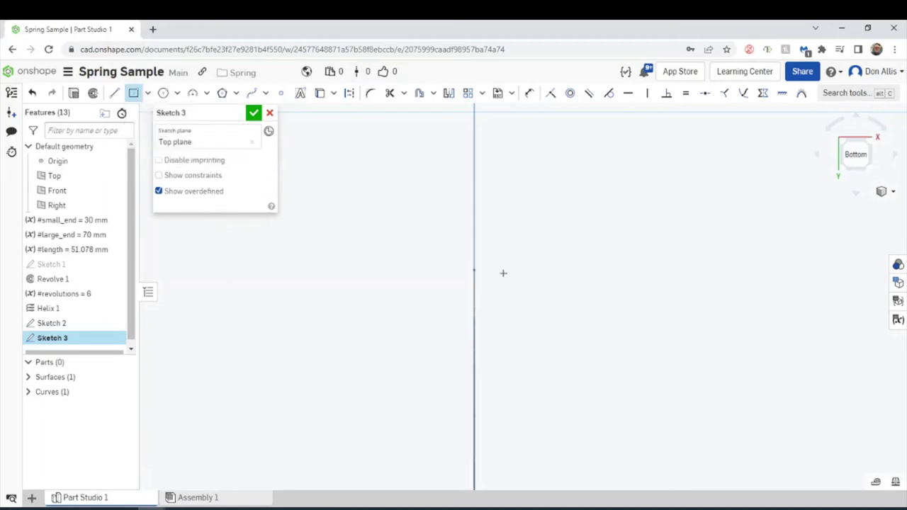
click(474, 270)
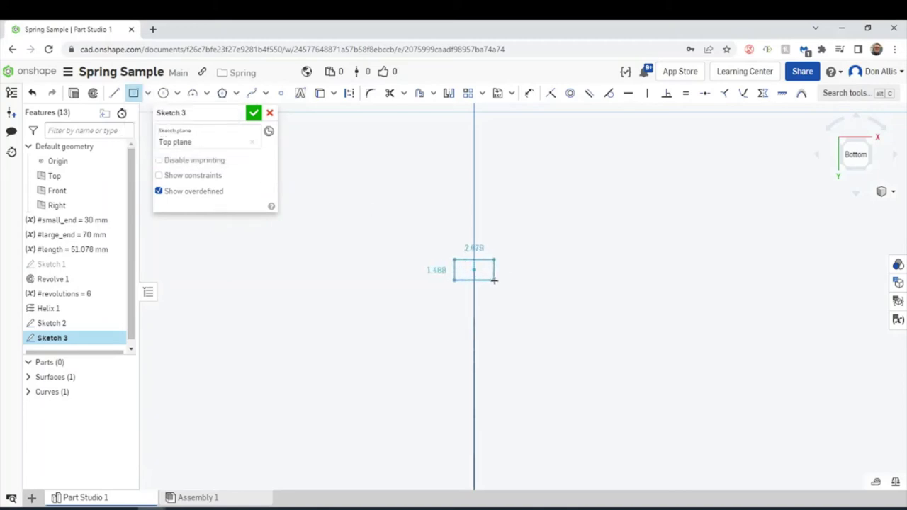
click(496, 281)
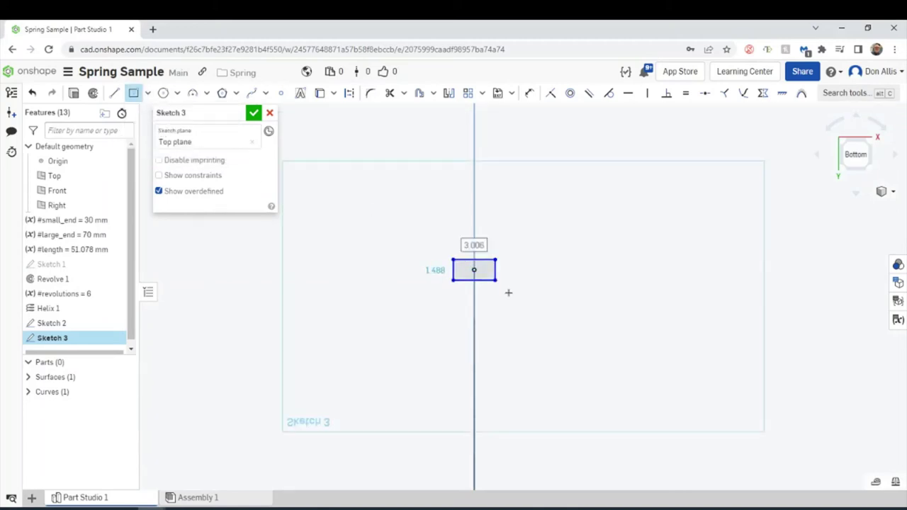
text(3)
key(Tab)
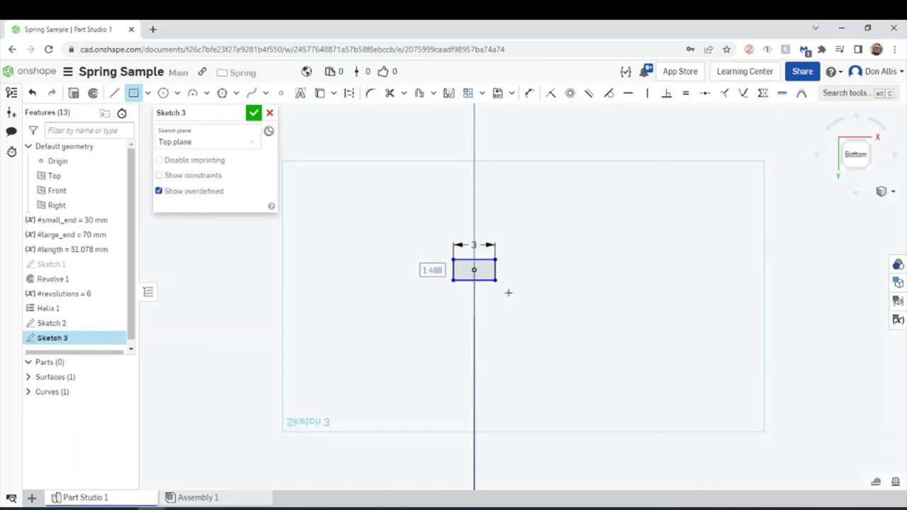
text(2)
key(Return)
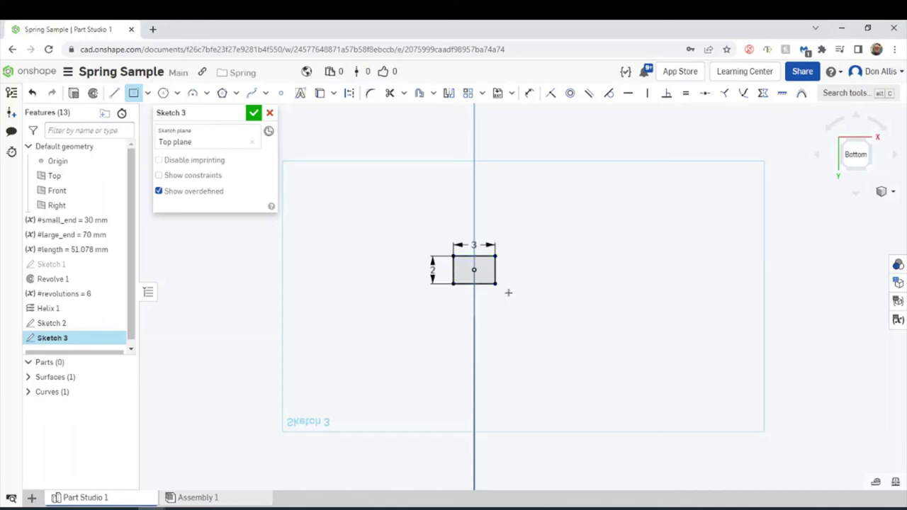
click(254, 112)
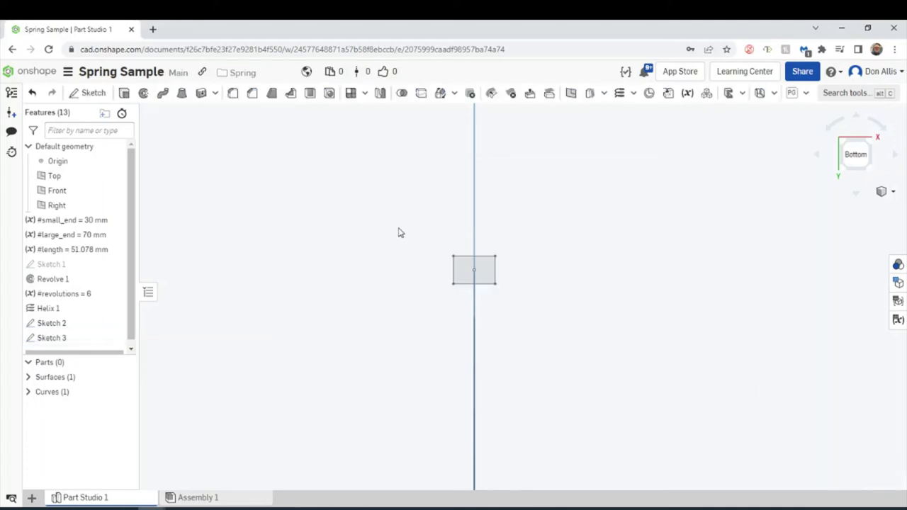
Step: Sweep the rectangular profile along the projected spiral as a new solid
right_drag(415, 295, 440, 290)
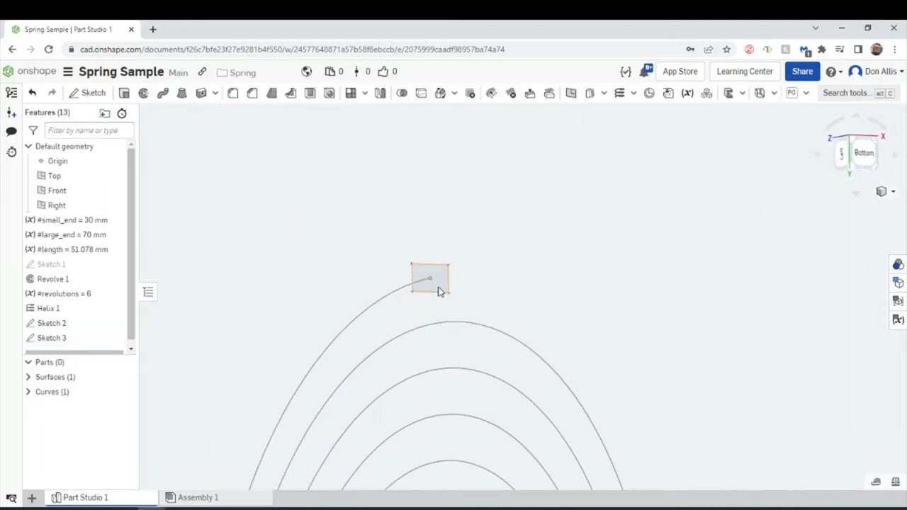
click(162, 95)
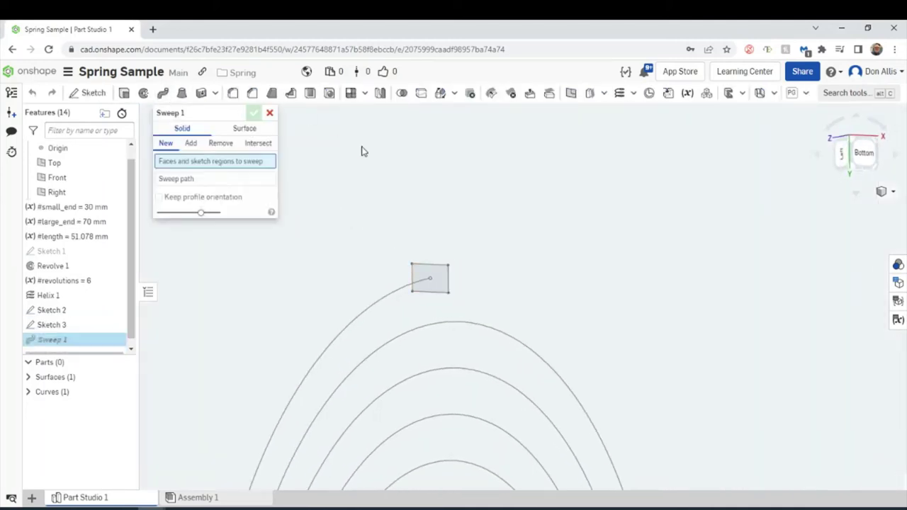
click(436, 275)
click(234, 191)
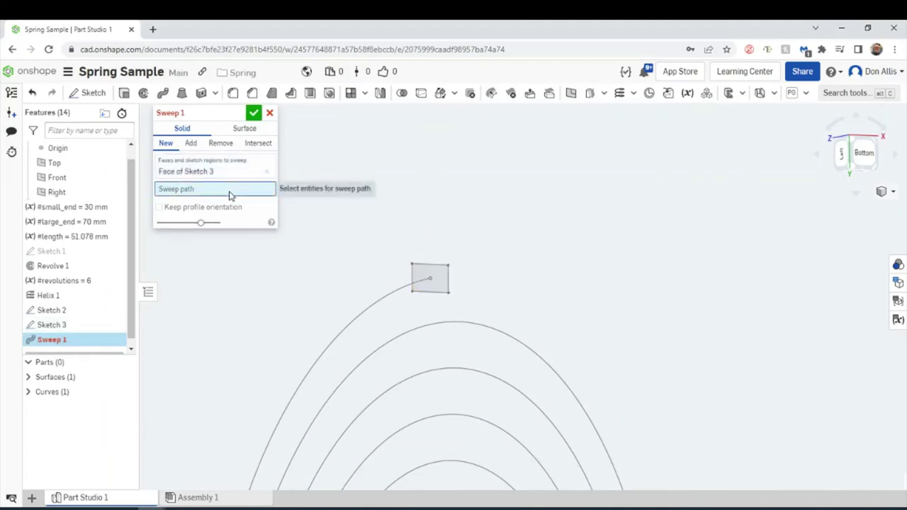
click(376, 306)
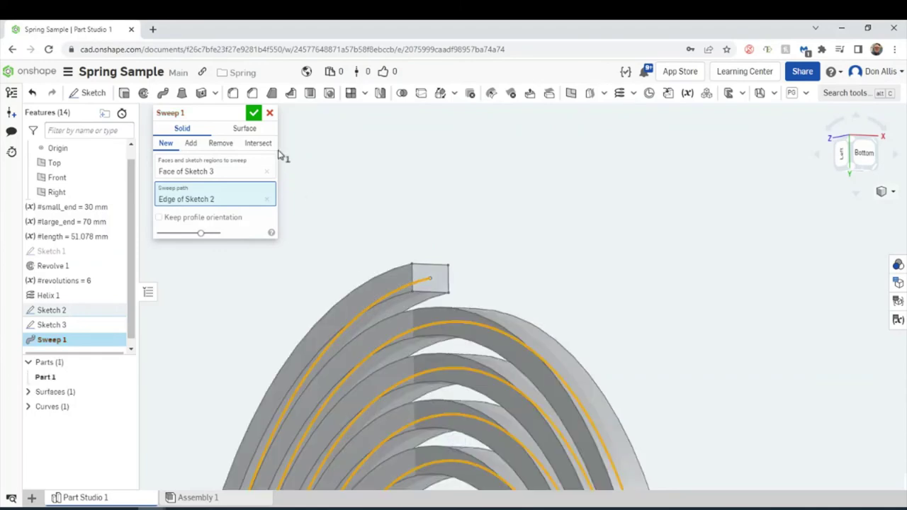
click(254, 115)
Step: View the swept spring squarely from the left side and display the variable table alongside it
right_drag(533, 257, 550, 314)
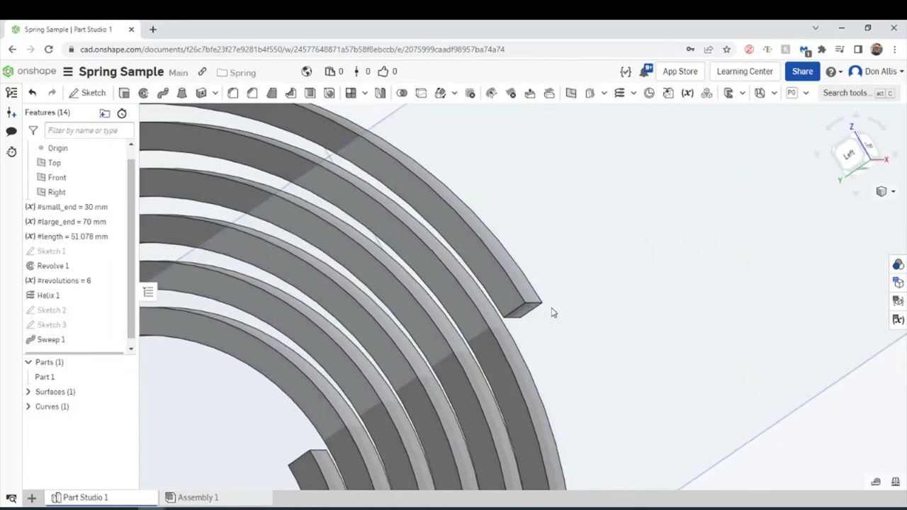
click(851, 156)
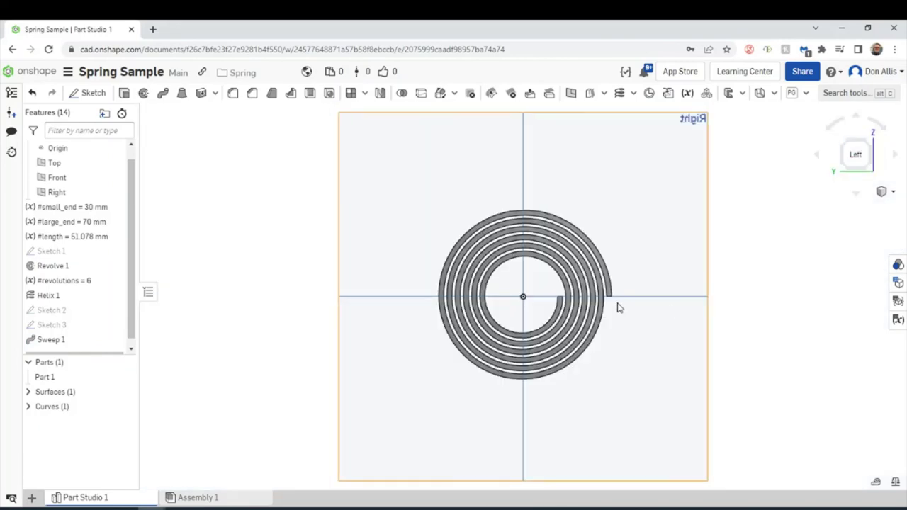
scroll(614, 308, up, 4)
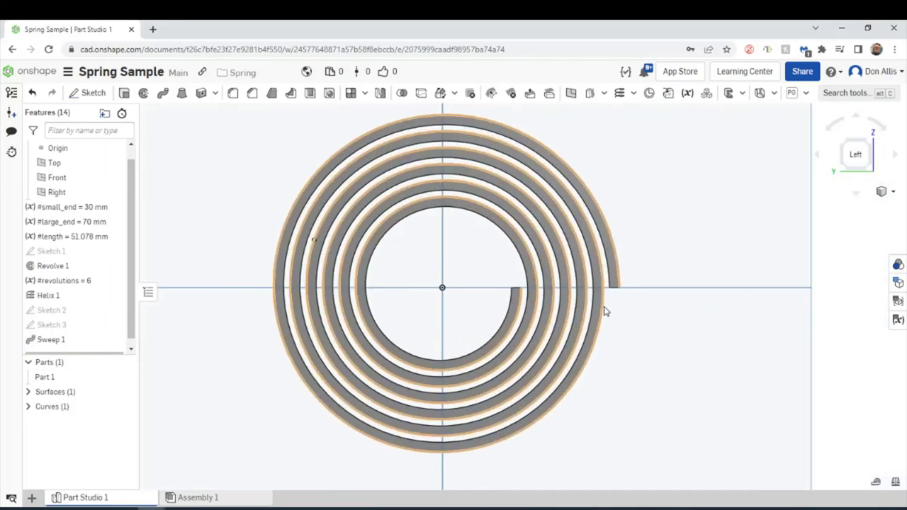
click(898, 321)
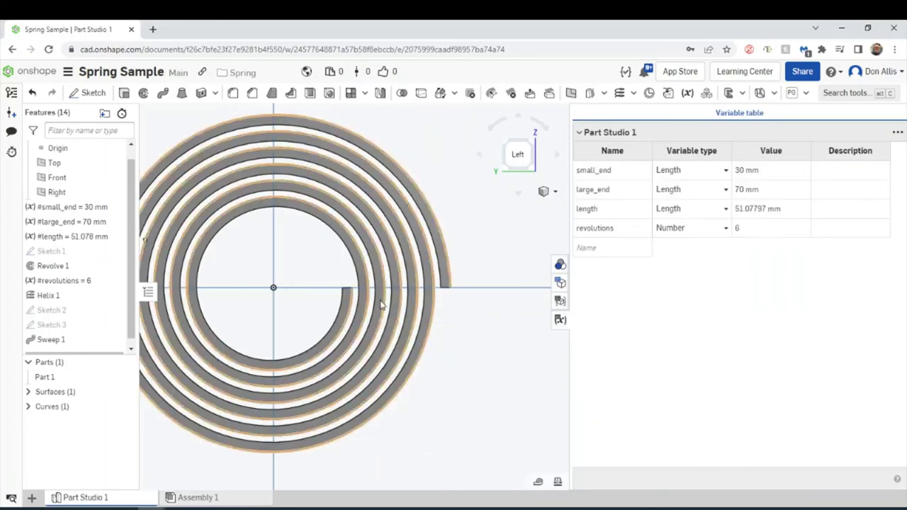
scroll(270, 284, down, 2)
scroll(224, 311, up, 2)
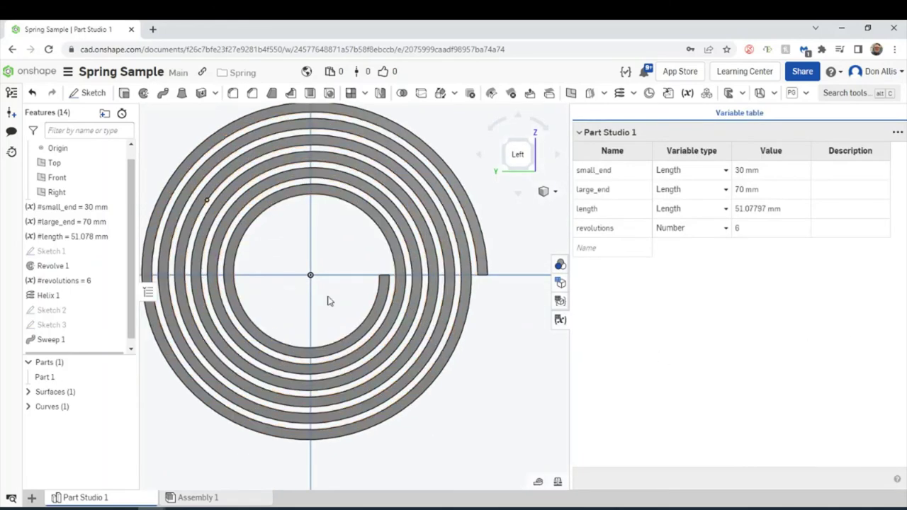
Step: Set the small_end variable to 10 mm and the large_end variable to 80 mm
click(774, 174)
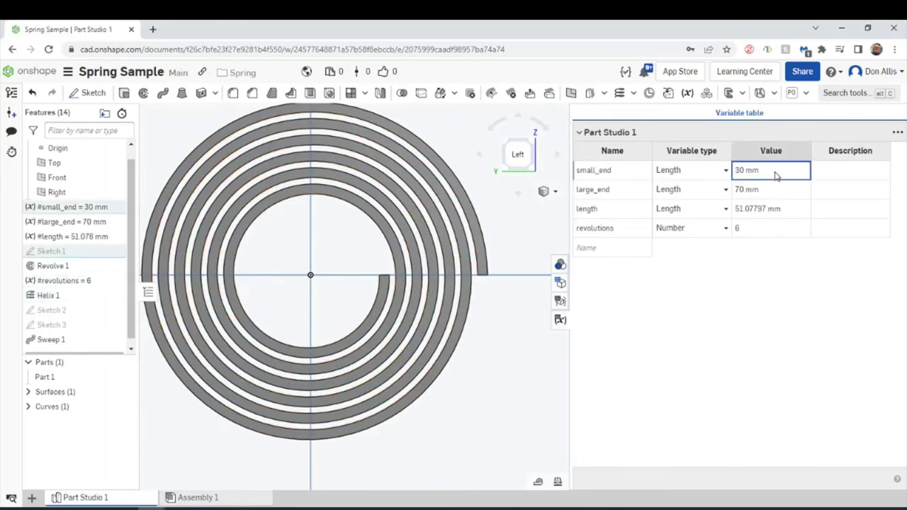
text(10)
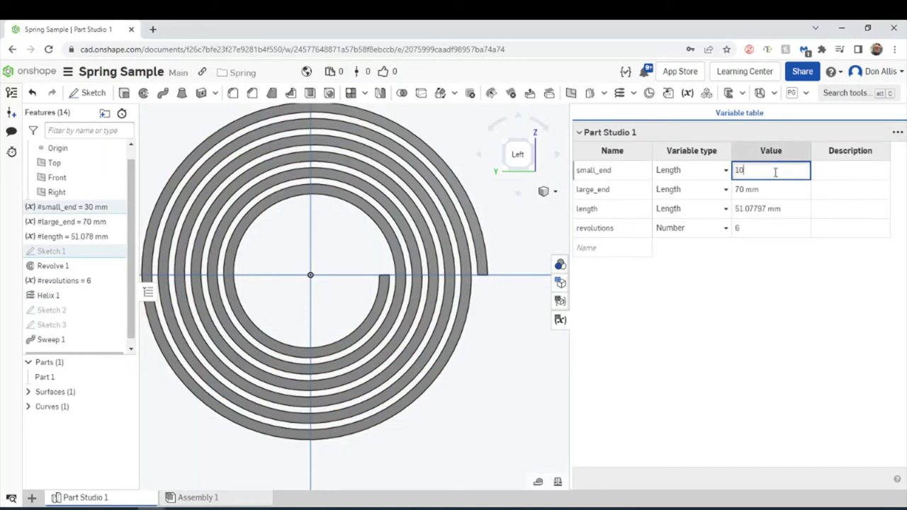
key(Return)
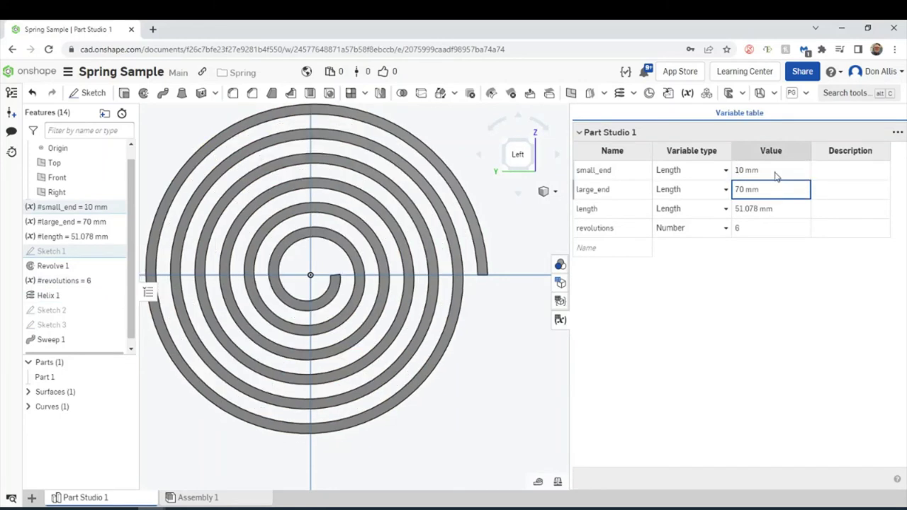
text(80)
key(Return)
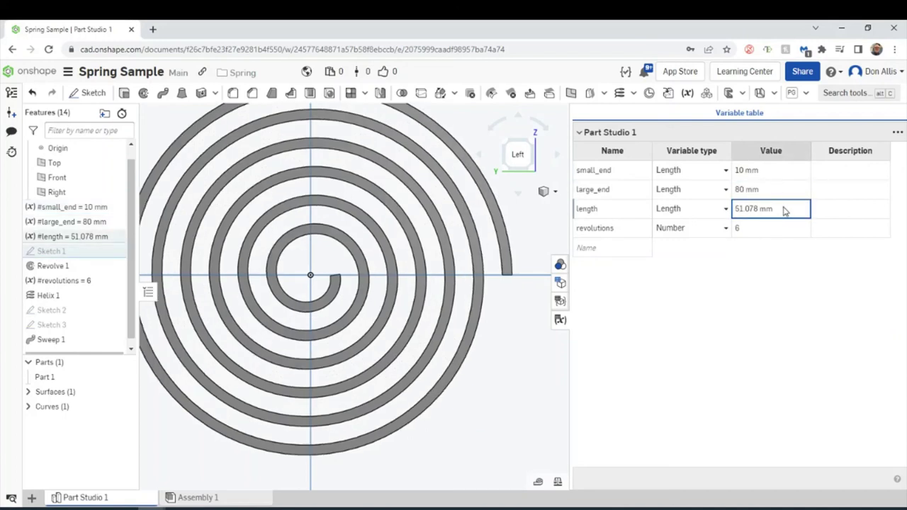
Step: Set the length variable to 45 mm and try 8 revolutions before changing the revolutions variable to 4
text(45)
key(Return)
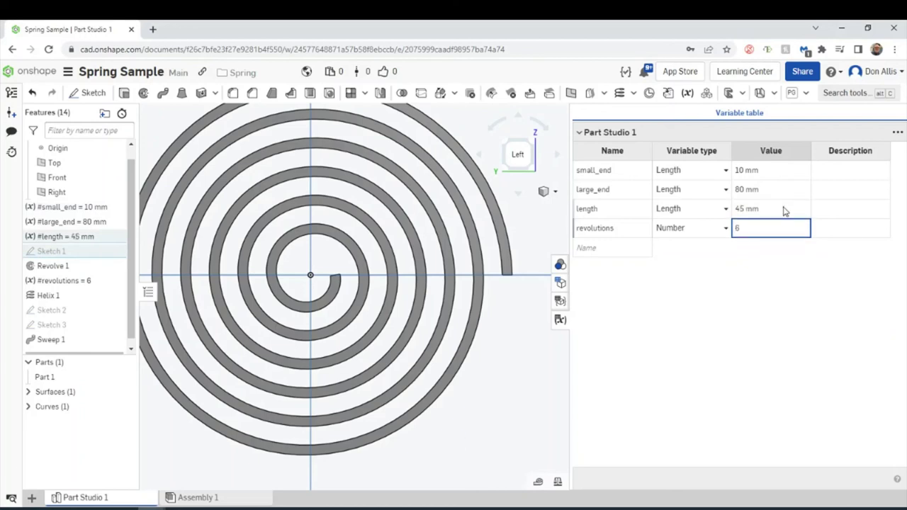
text(8)
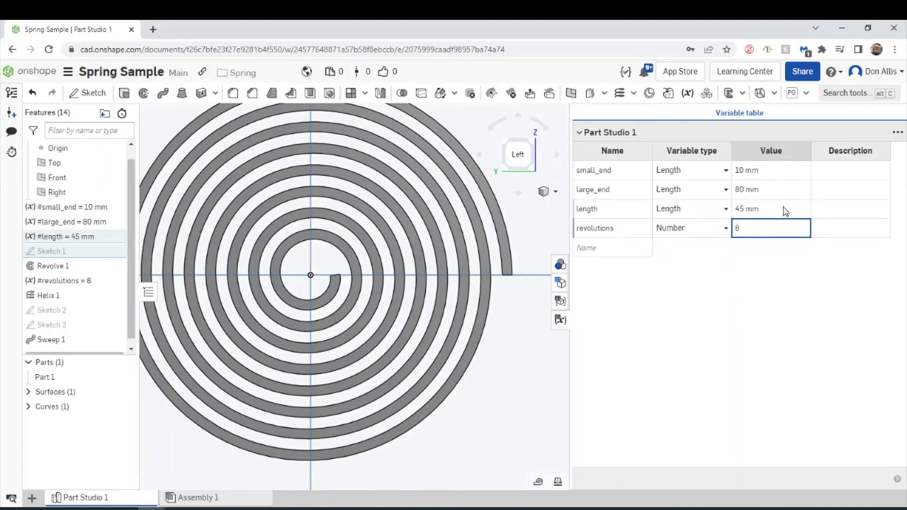
text(4)
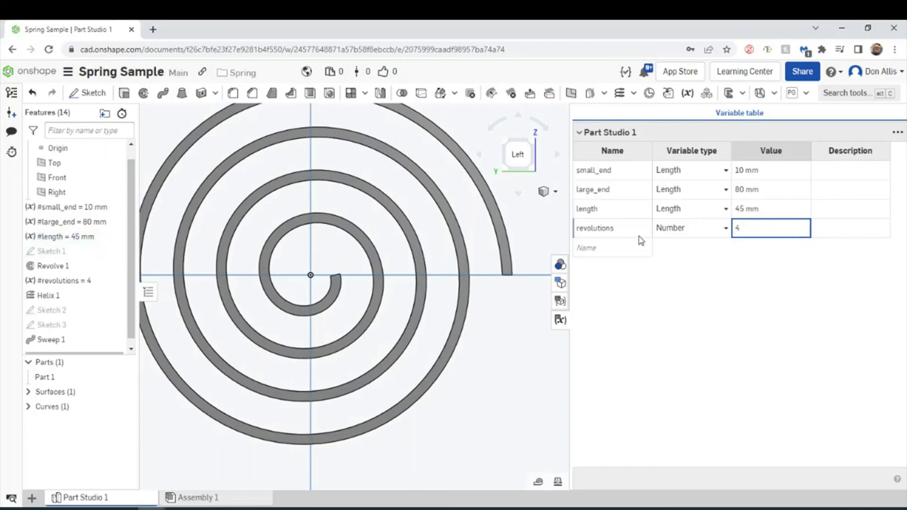
scroll(435, 326, down, 5)
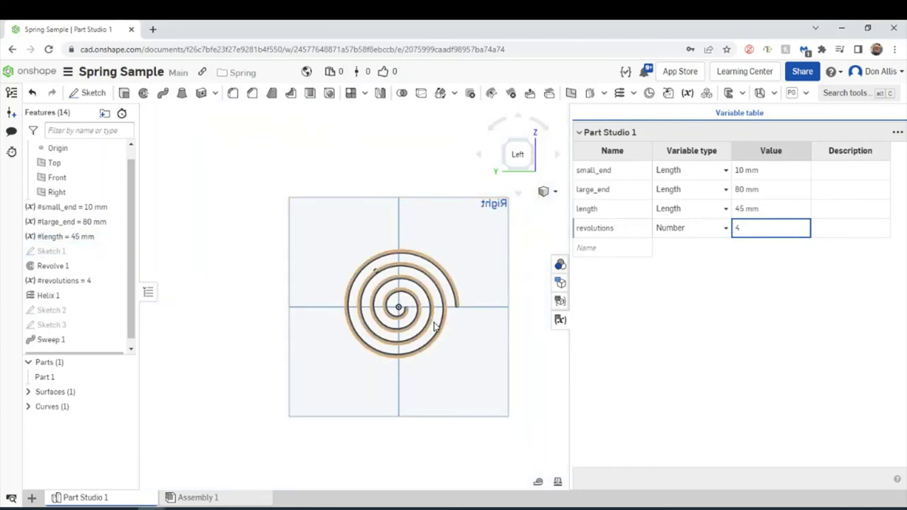